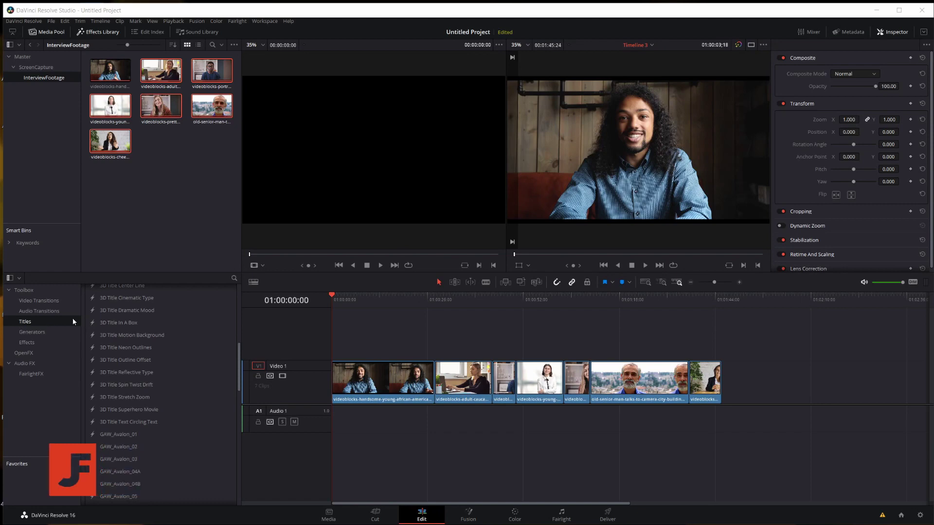
Place the 3D Lower 3rd Shelf title on a track above the interview clips, preview it, then switch to Chrome.
drag(122, 354, 565, 348)
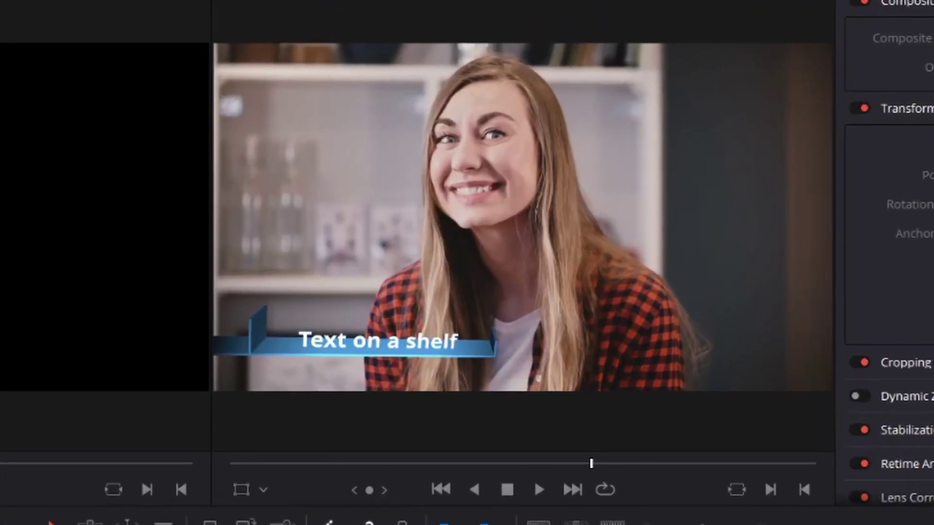
click(572, 336)
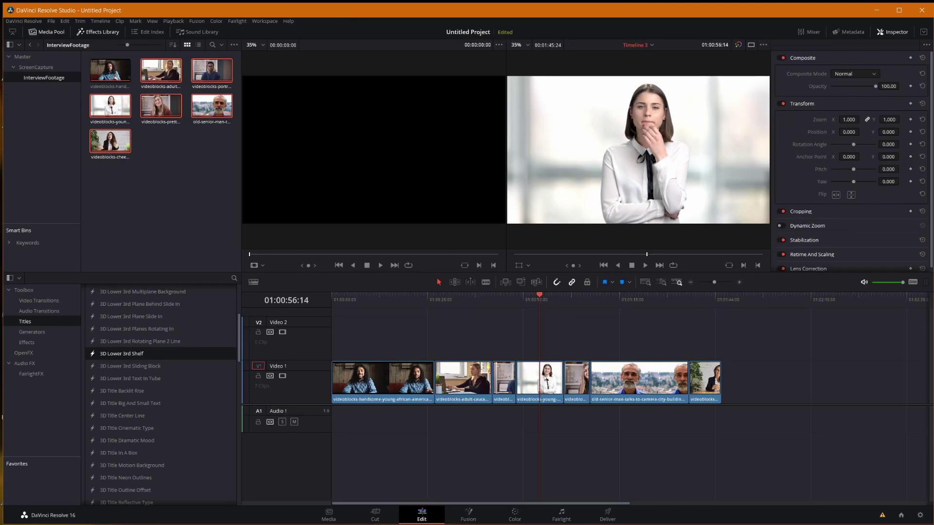
click(222, 504)
Search the web for 'free davinci resolve lower thirds' and check the Motion Array result.
click(619, 208)
text(free j)
key(BackSpace)
text(davinci )
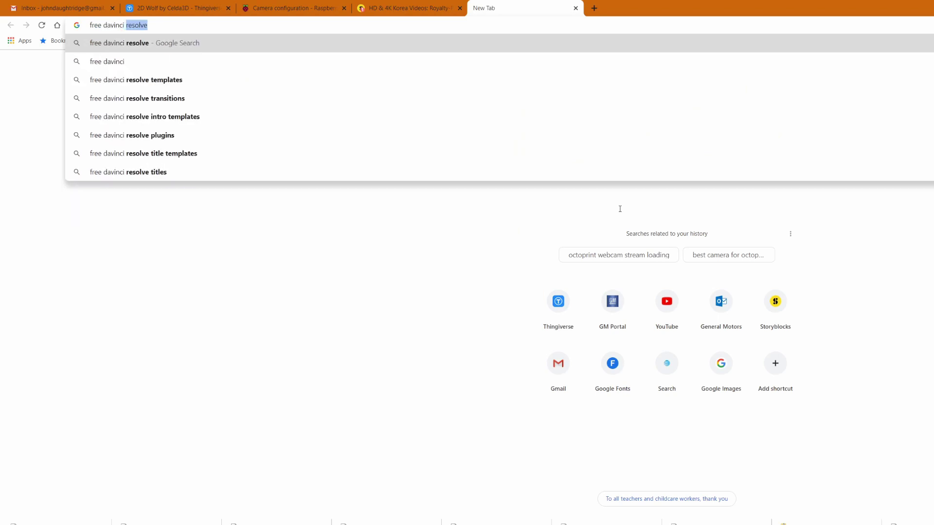
text(resolve lower)
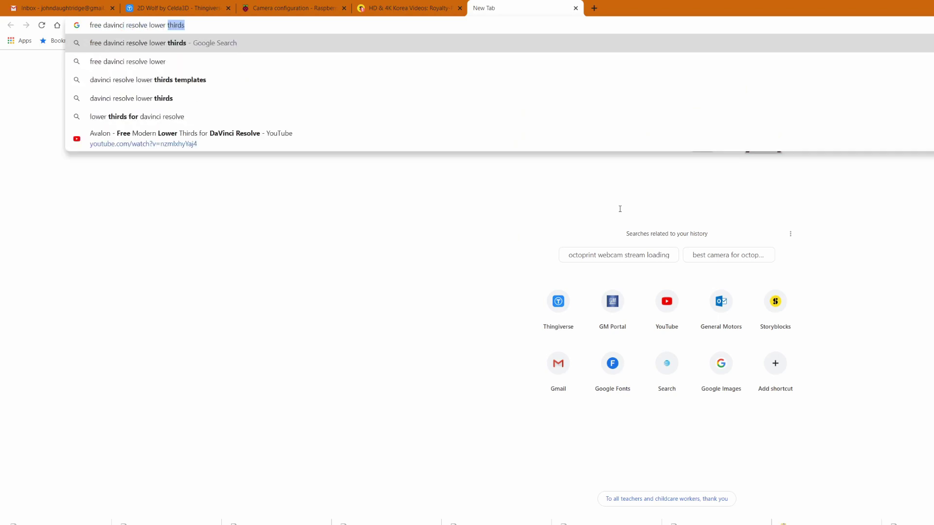
key(Return)
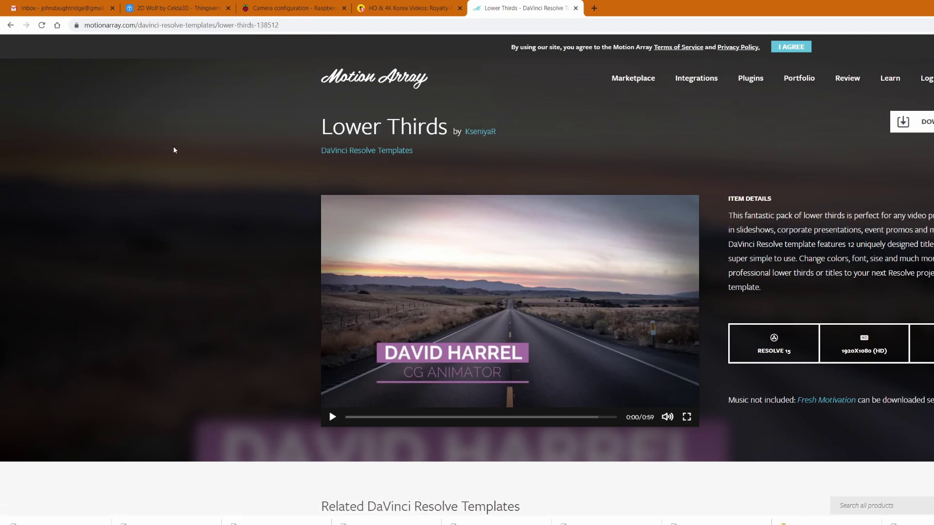
click(10, 25)
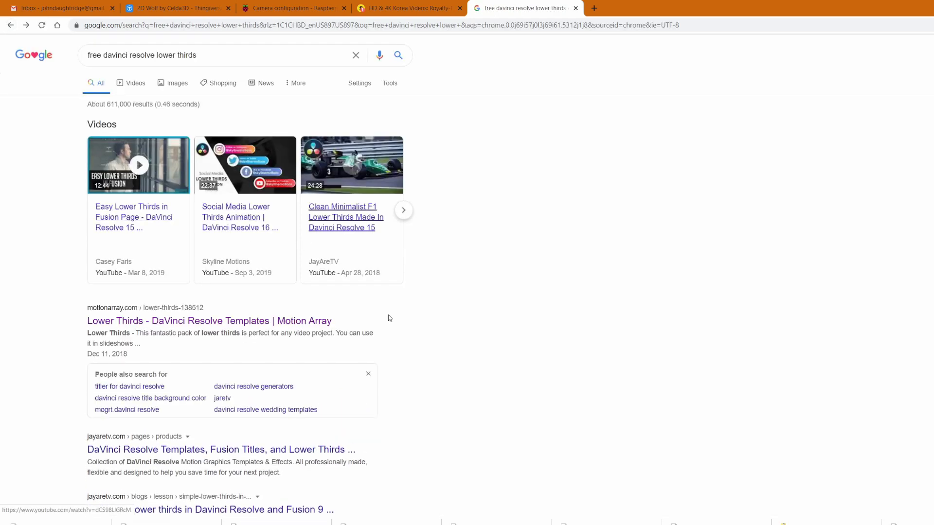
scroll(423, 338, down, 6)
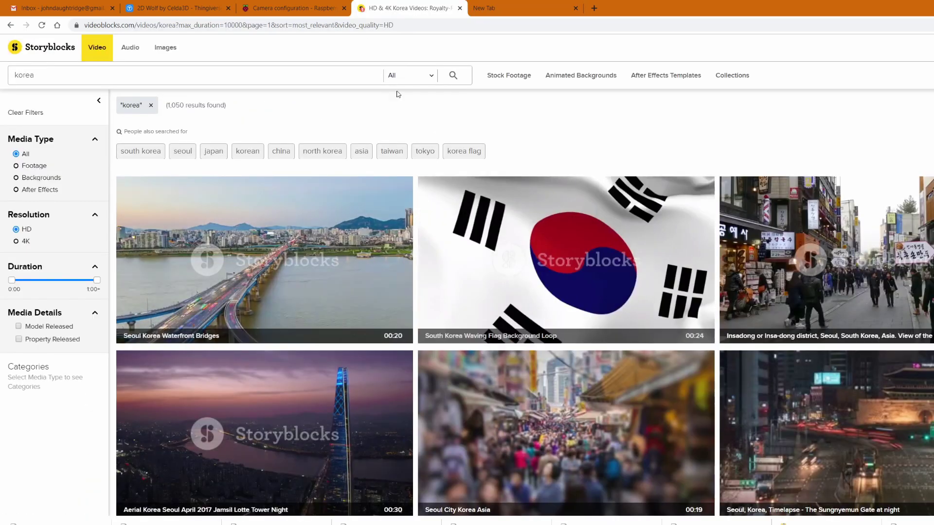
Find the Gargoyles At Work YouTube channel via 'gargoy' and open its Avalon lower thirds video.
click(413, 30)
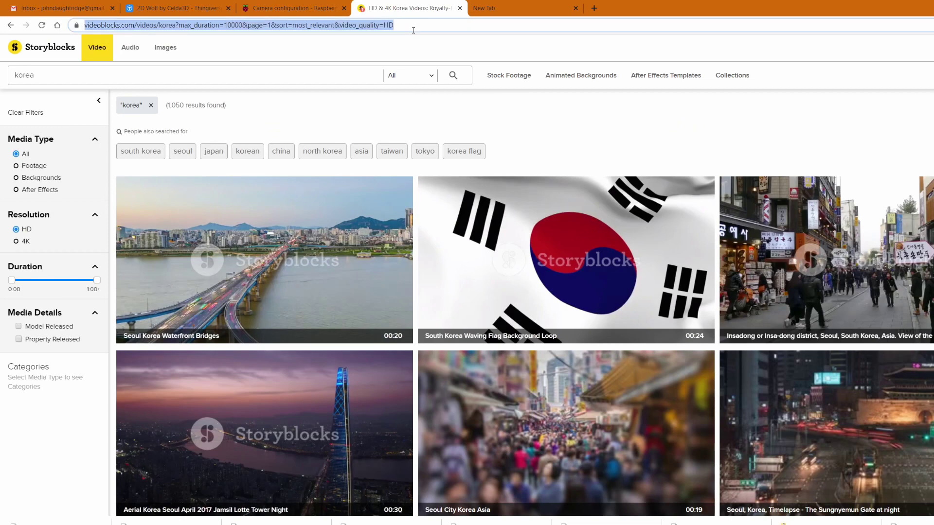
text(gargoy)
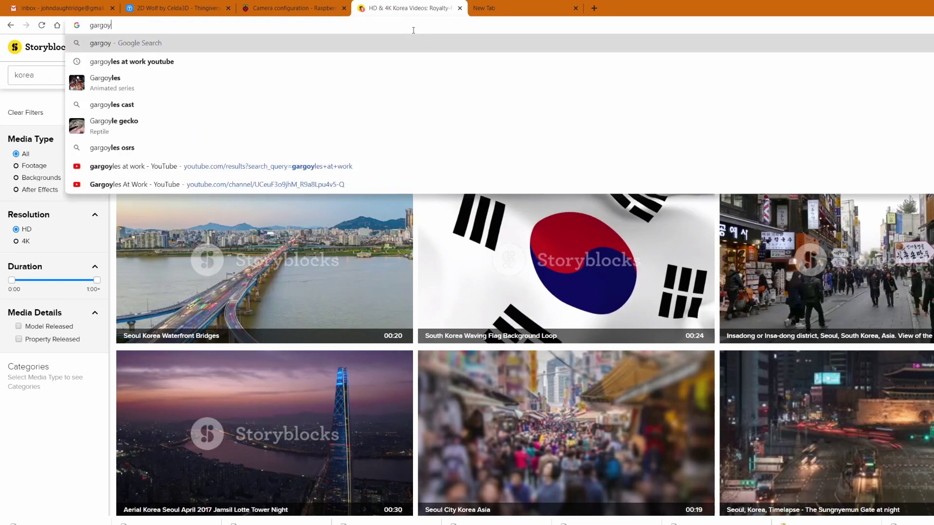
key(Down)
key(Return)
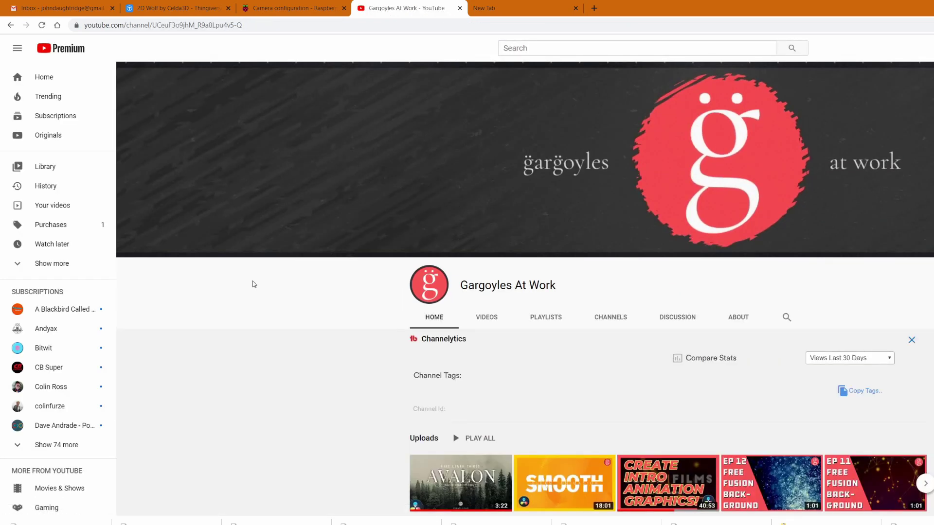
scroll(360, 390, down, 5)
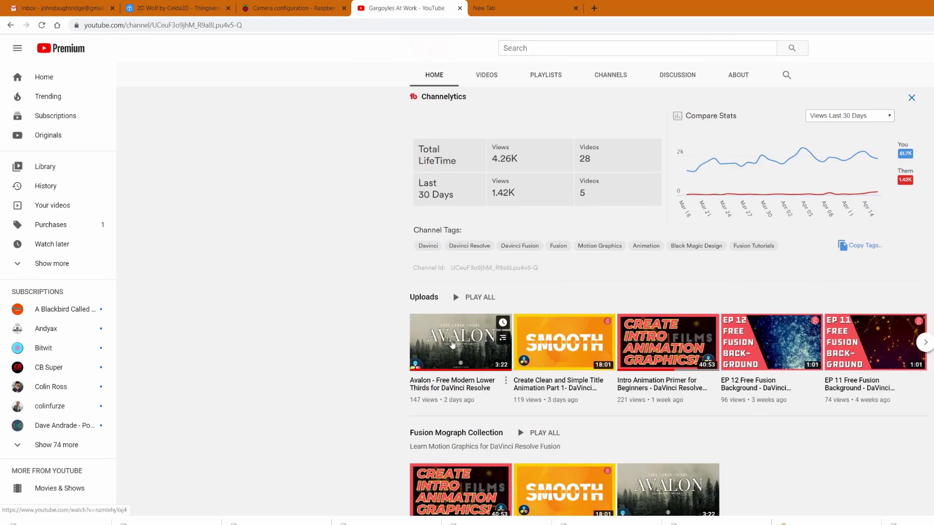
click(452, 344)
Scrub the Avalon demo video, pause it at 0:21, and reveal the description's download link.
drag(808, 8, 355, 22)
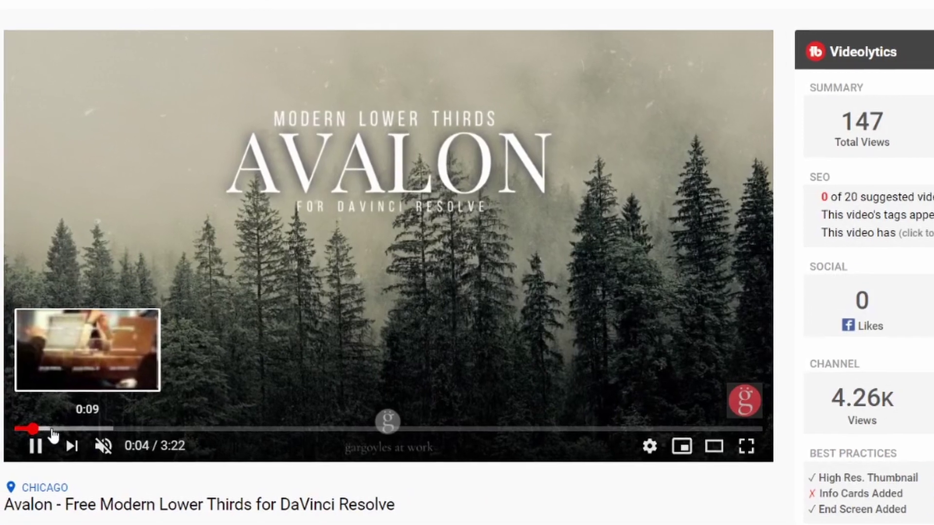
drag(120, 331, 129, 332)
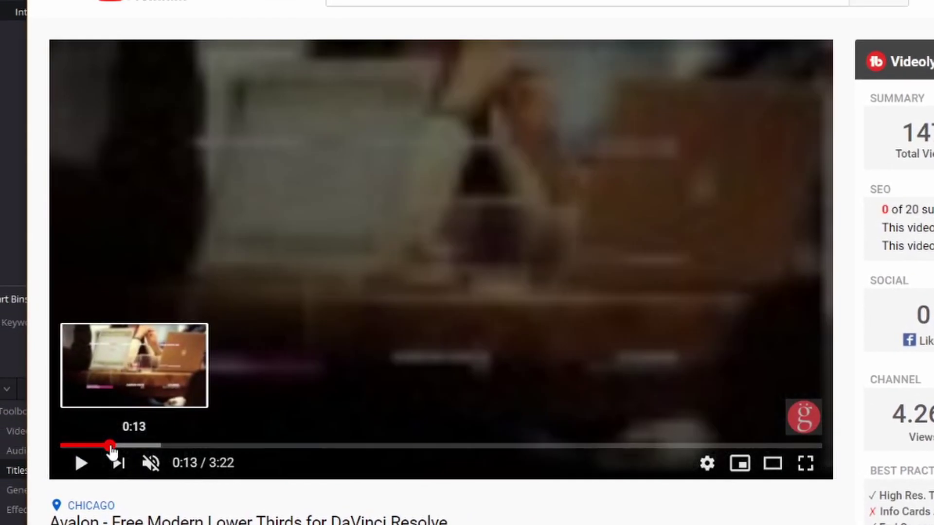
drag(115, 449, 95, 447)
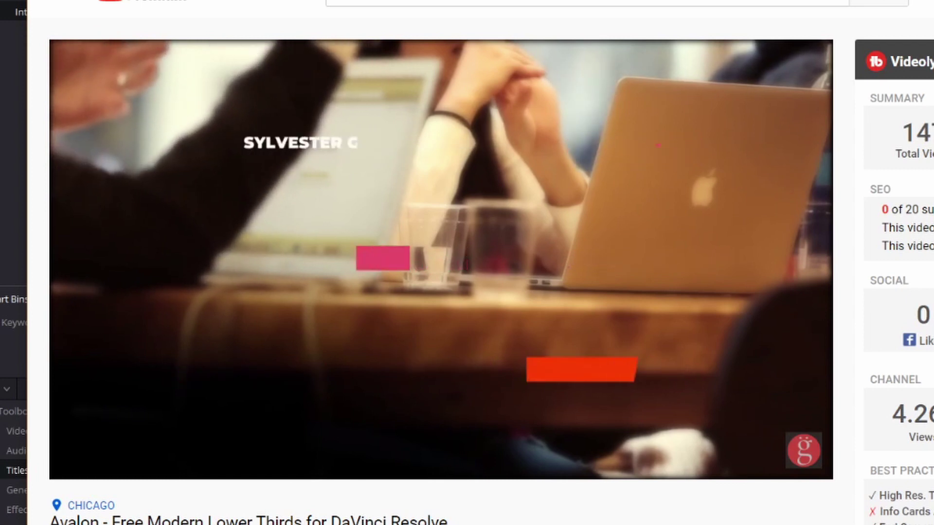
click(402, 225)
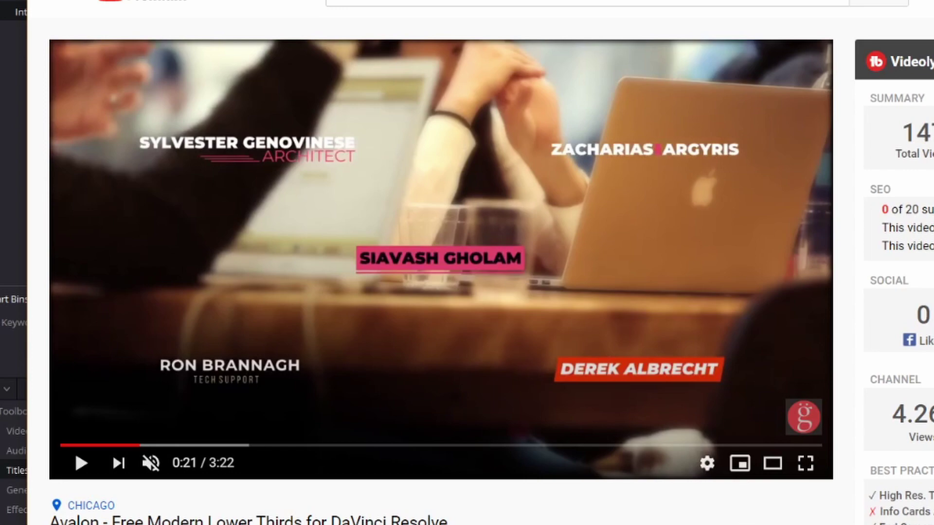
scroll(335, 357, down, 7)
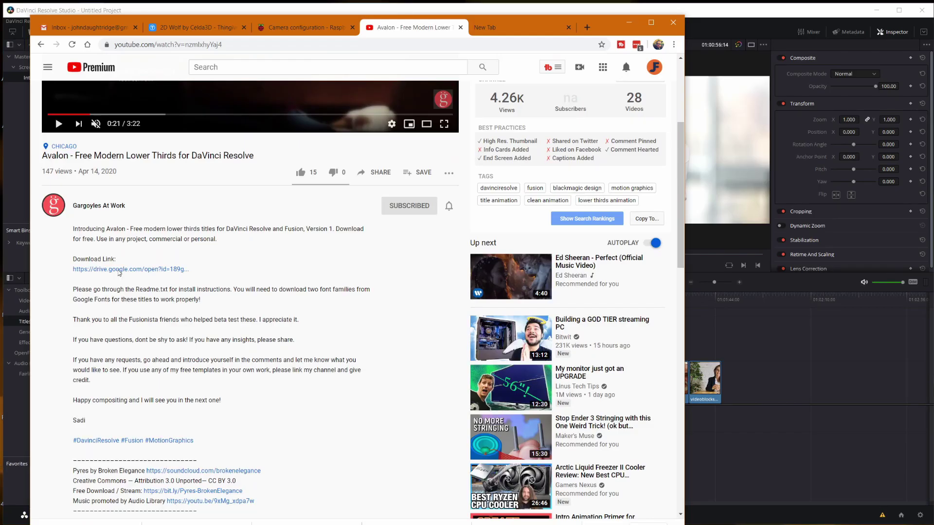
Open the Google Drive link, look inside Avalon.zip's Avalon folder, and download the archive.
click(119, 270)
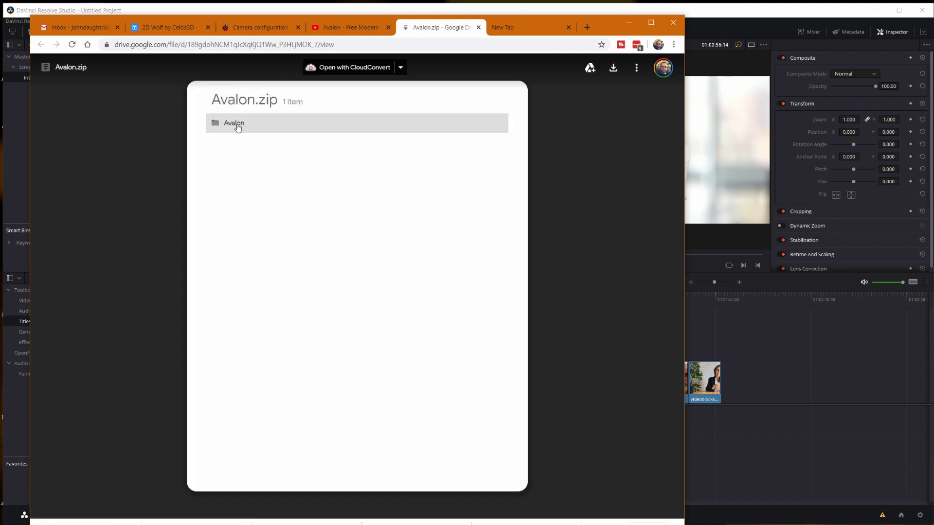
click(238, 127)
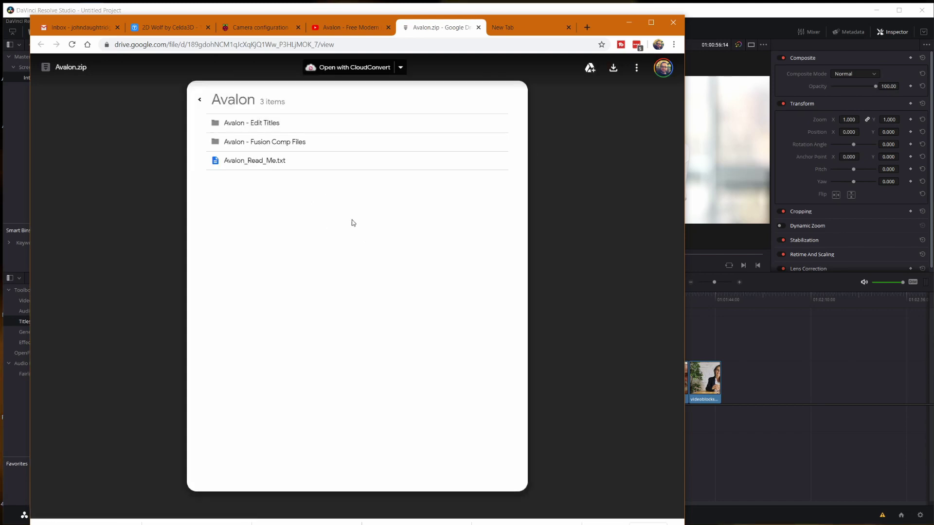
click(612, 68)
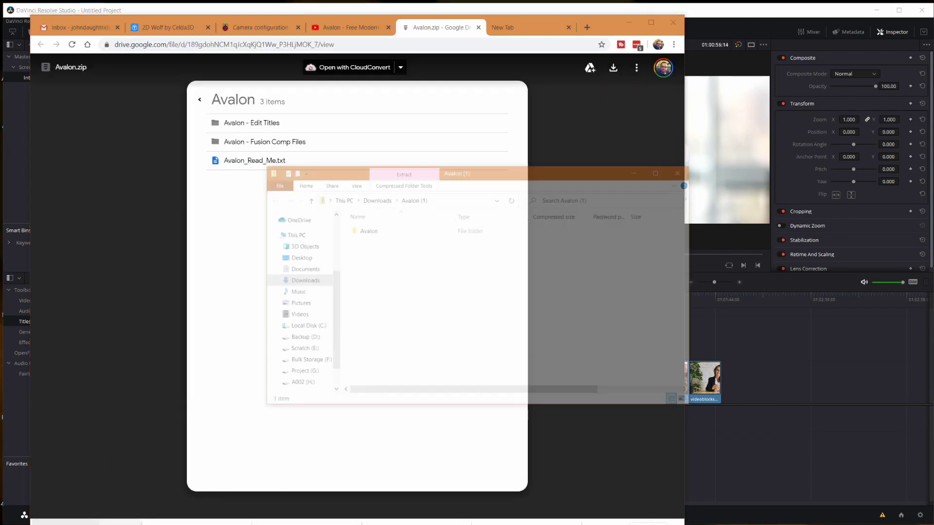
drag(460, 173, 229, 65)
Save the Resolve project as 'Interviews' and open Avalon_Read_Me from the extracted Avalon folder.
click(187, 6)
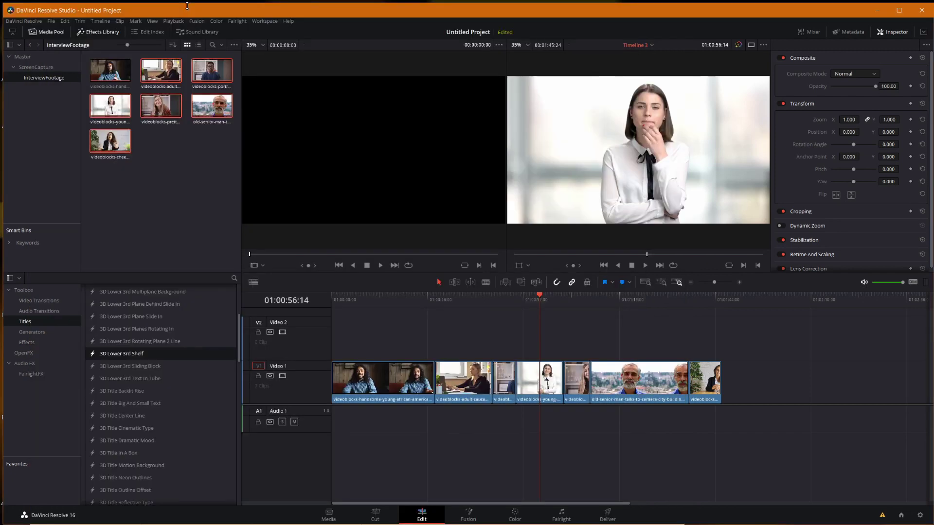
click(51, 21)
click(66, 65)
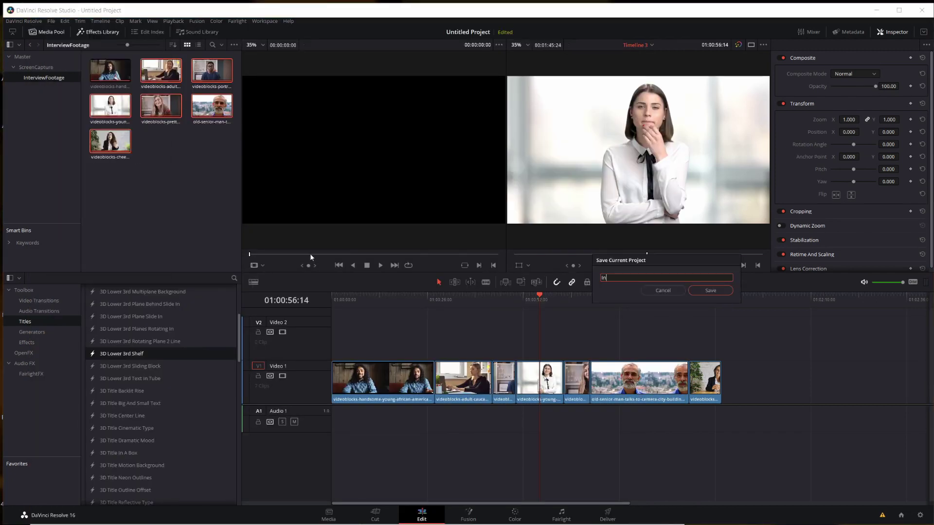
text(Interviews)
key(Return)
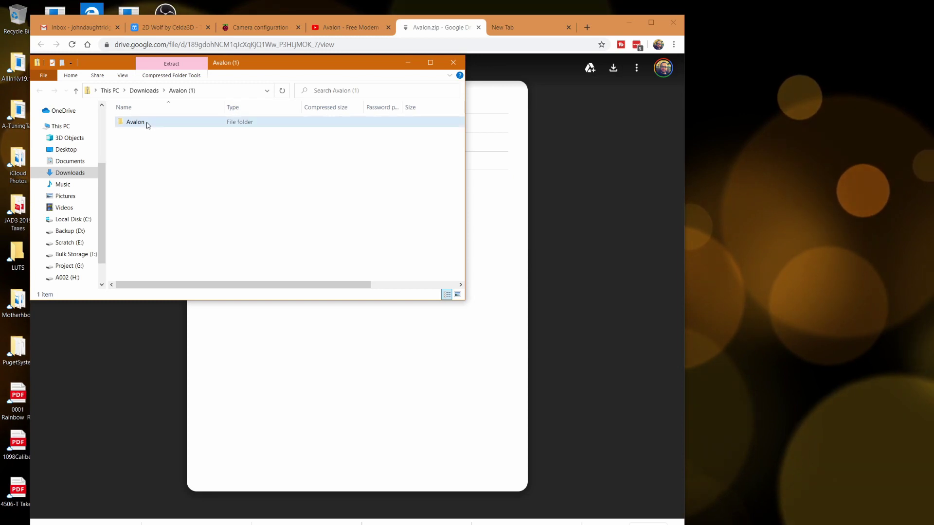
double_click(144, 123)
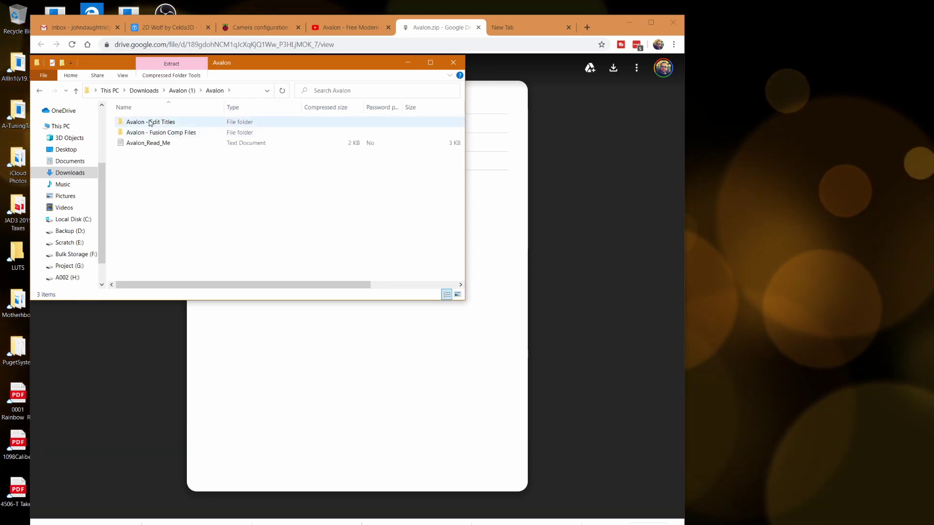
double_click(141, 143)
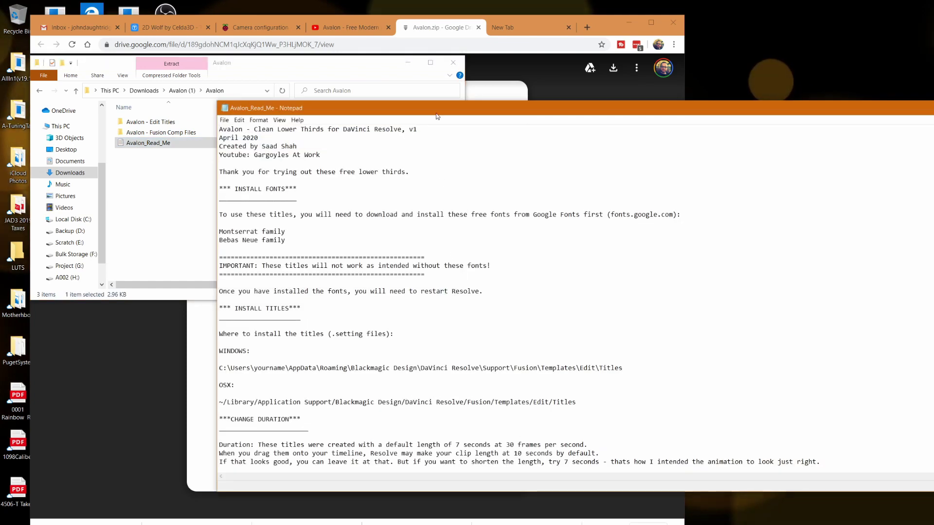
Move the read-me to the upper left and select its Windows titles install path.
drag(436, 113, 230, 45)
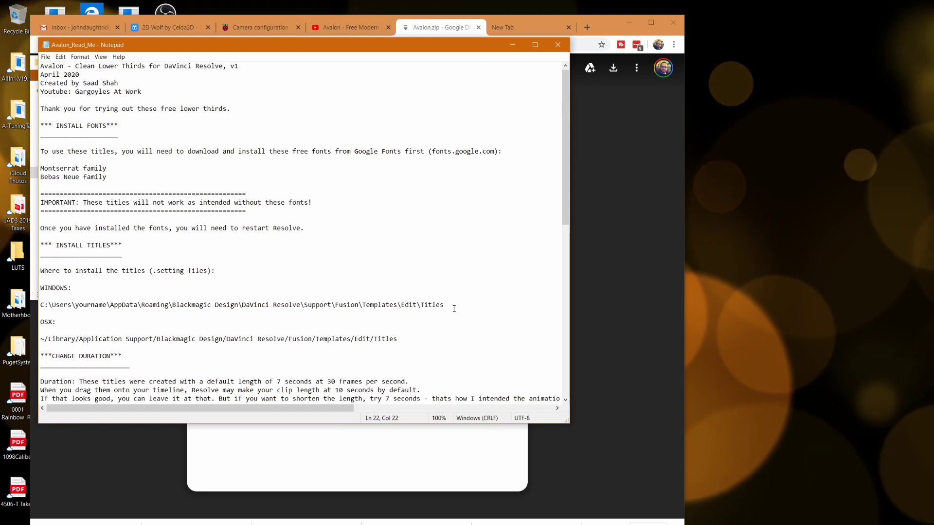
drag(444, 305, 40, 305)
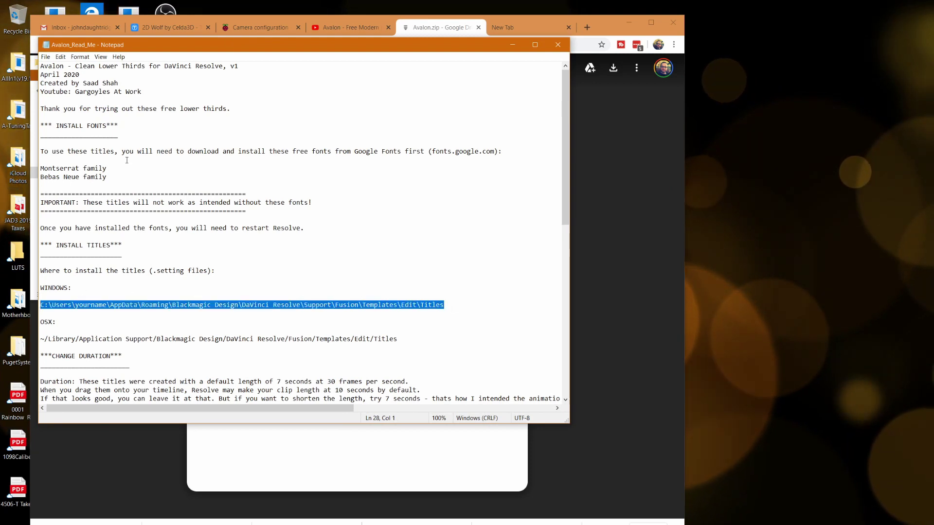
click(245, 259)
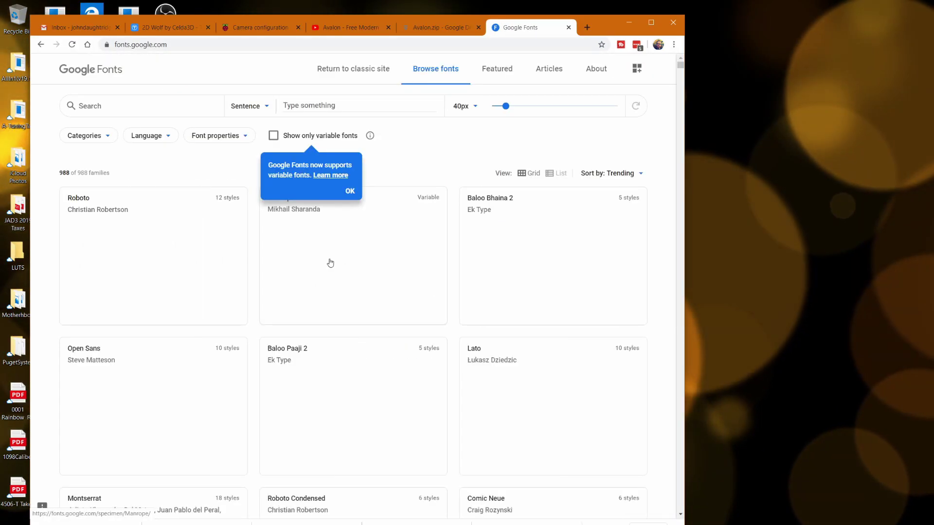
Search Google Fonts for 'mont' and download the Montserrat family.
click(125, 114)
text(mont)
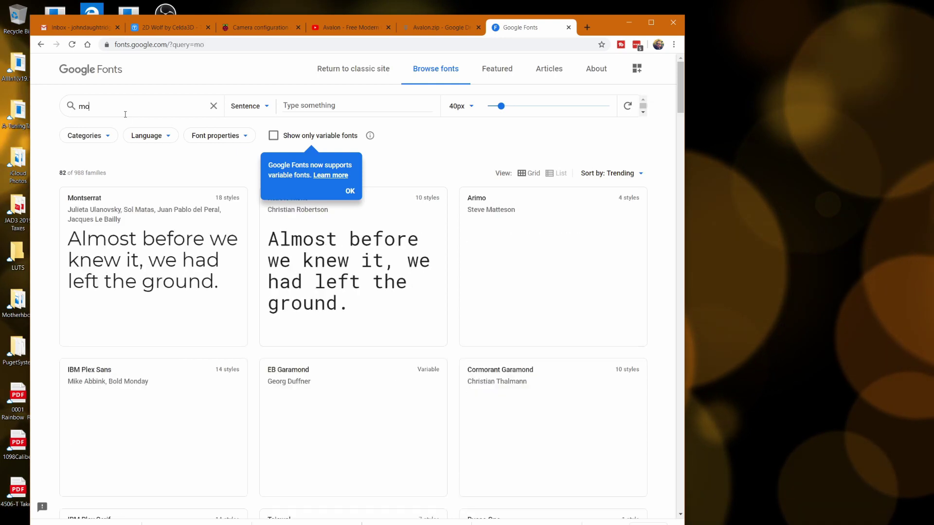
click(91, 211)
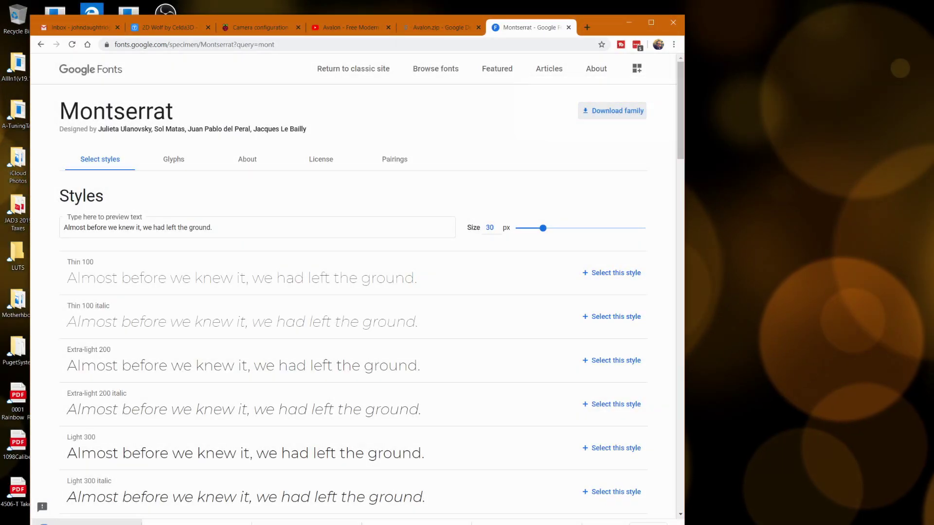
click(88, 522)
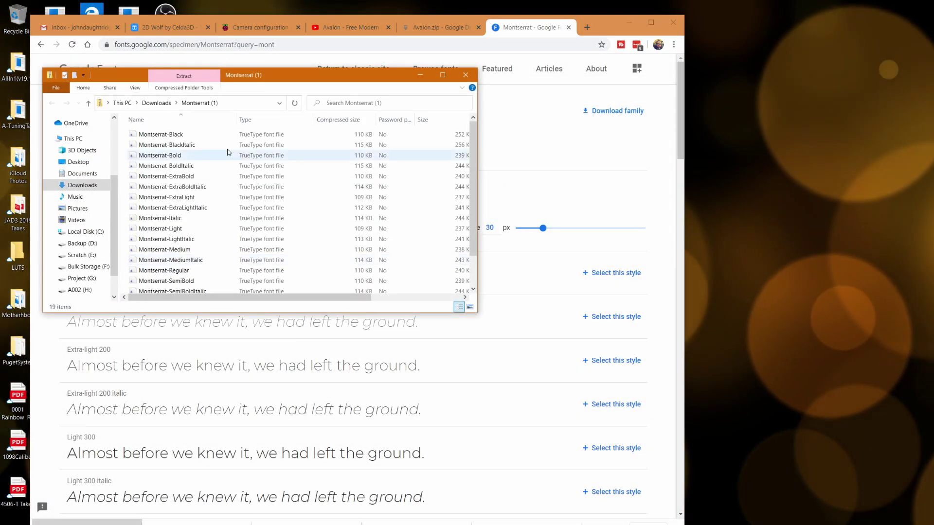
Install Montserrat-Black, replacing the existing copy, then open Montserrat-BlackItalic.
drag(256, 75, 315, 92)
click(224, 152)
double_click(224, 152)
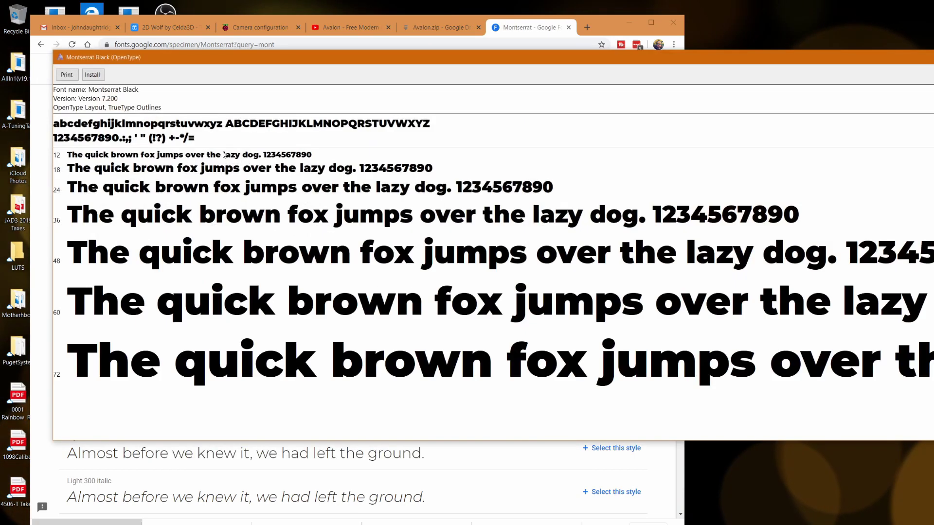
drag(167, 54, 157, 79)
click(83, 98)
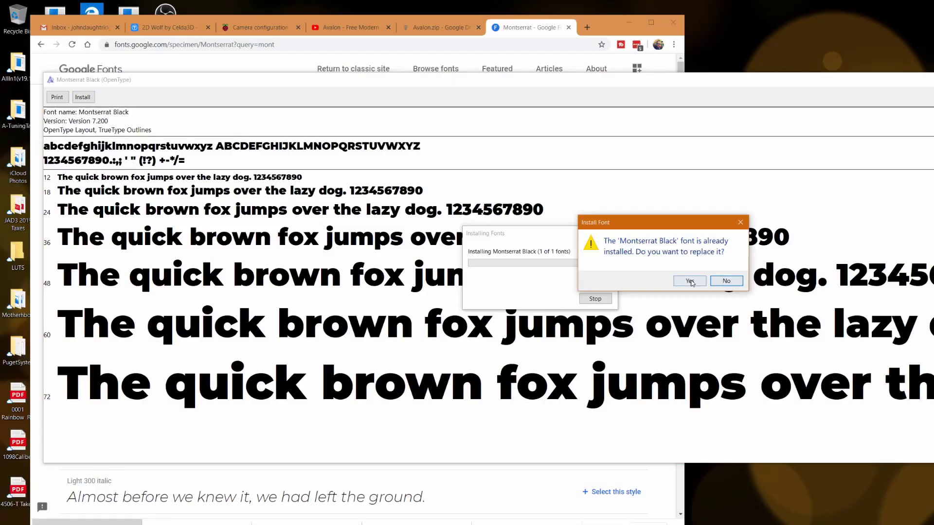
click(719, 284)
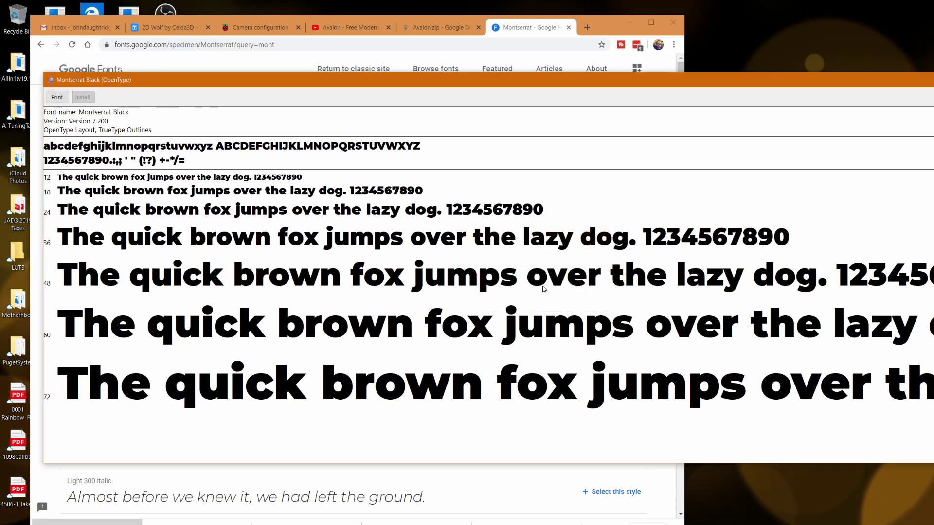
drag(856, 81, 607, 88)
click(780, 89)
double_click(224, 168)
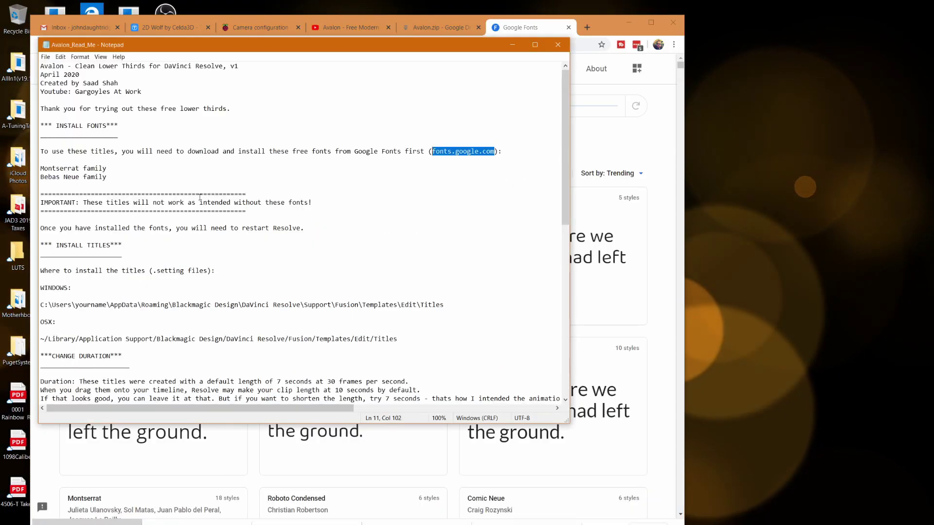
Copy 'Bebas' from the read-me into Google Fonts search and open the Bebas Neue page.
drag(60, 177, 41, 177)
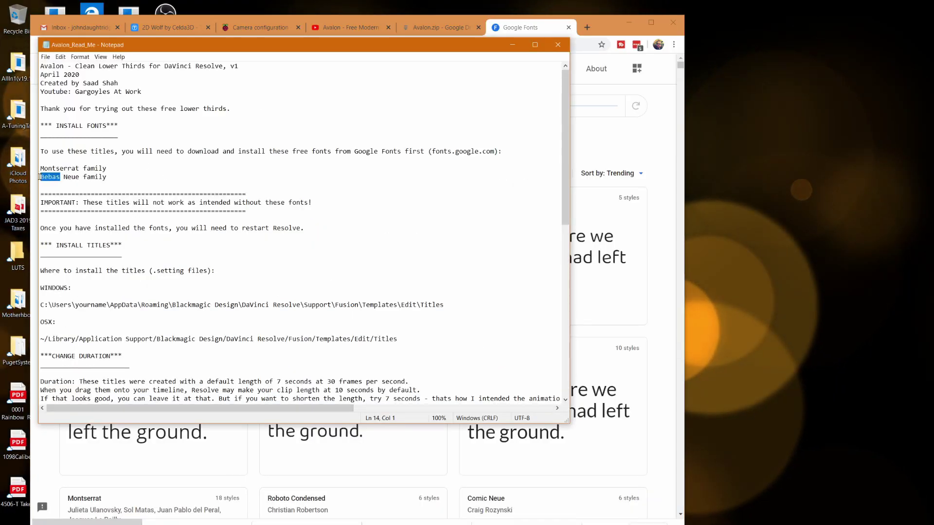
key(ctrl+c)
drag(202, 55, 365, 126)
click(110, 105)
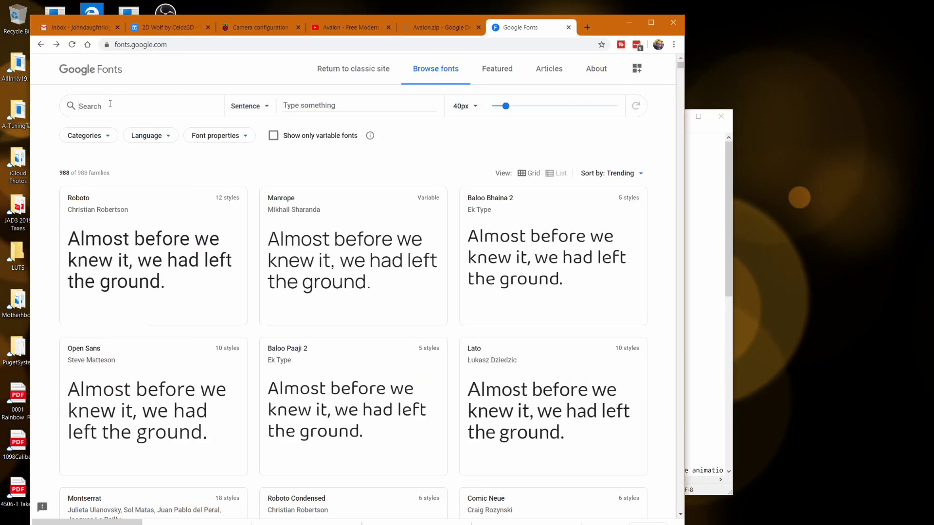
key(ctrl+v)
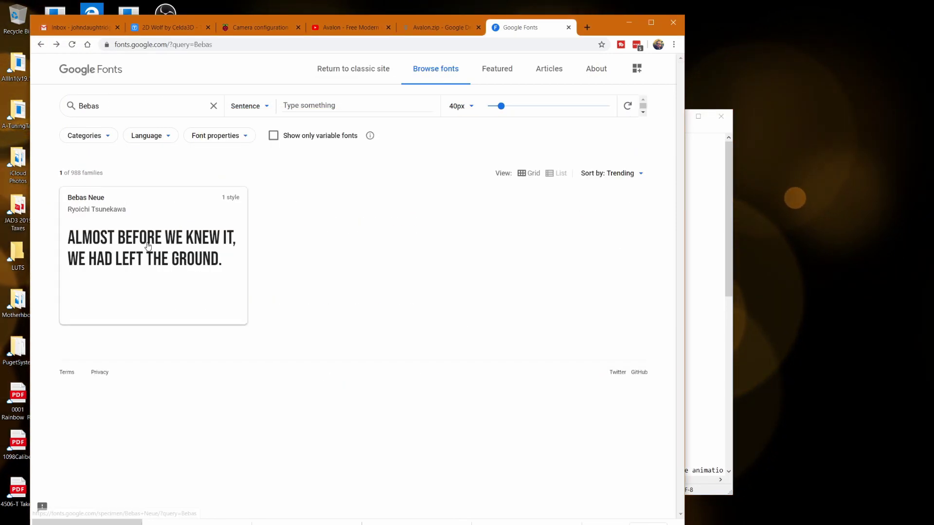
click(113, 189)
Download the Bebas Neue family and install BebasNeue-Regular, replacing the existing copy.
click(602, 116)
click(105, 523)
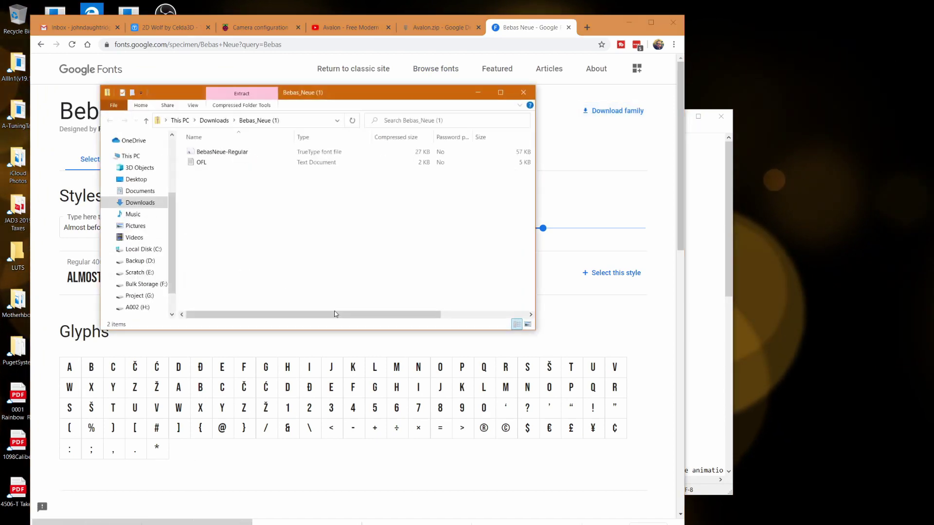
double_click(217, 152)
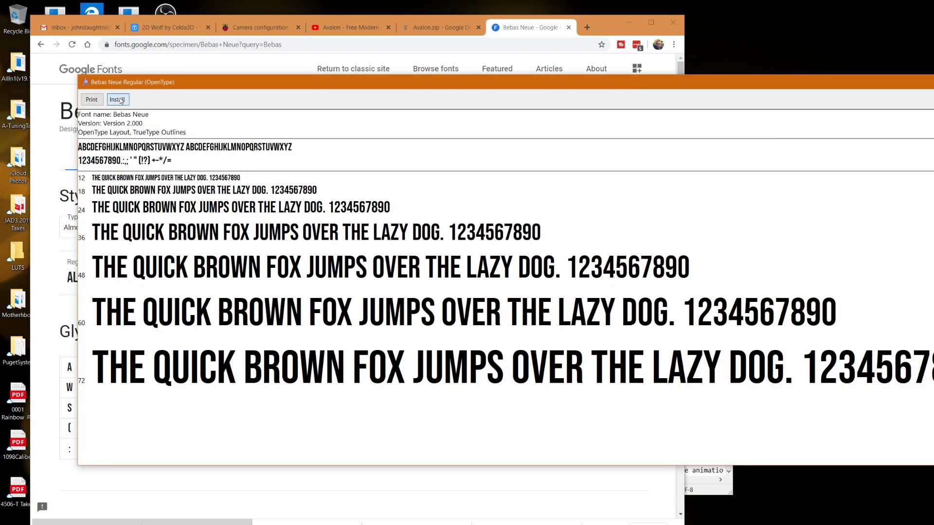
click(118, 99)
click(689, 281)
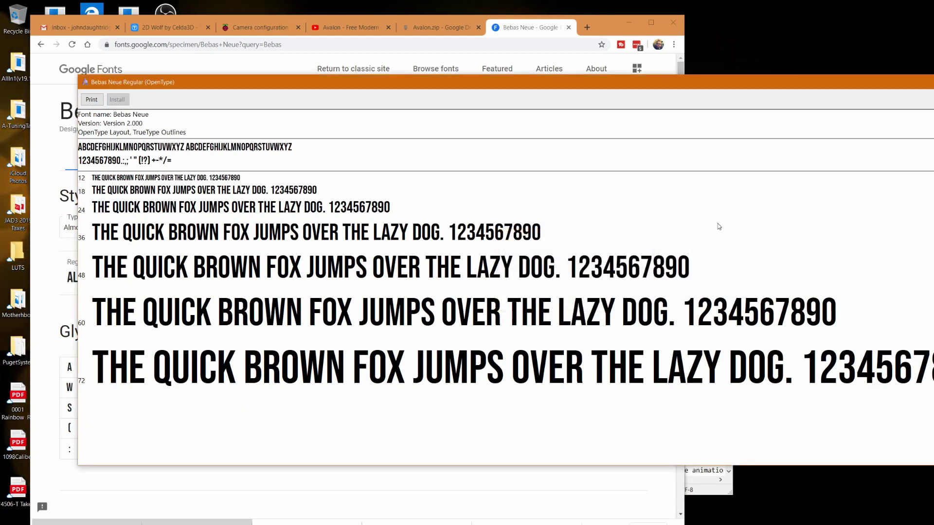
key(alt+F4)
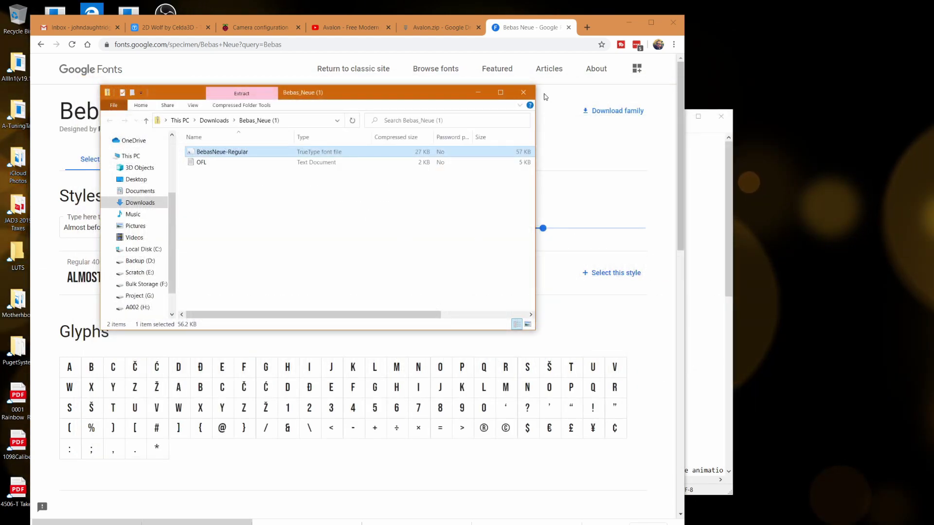
Close the Bebas Neue window and tab, and open the Avalon - Edit Titles folder.
click(523, 92)
key(ctrl+w)
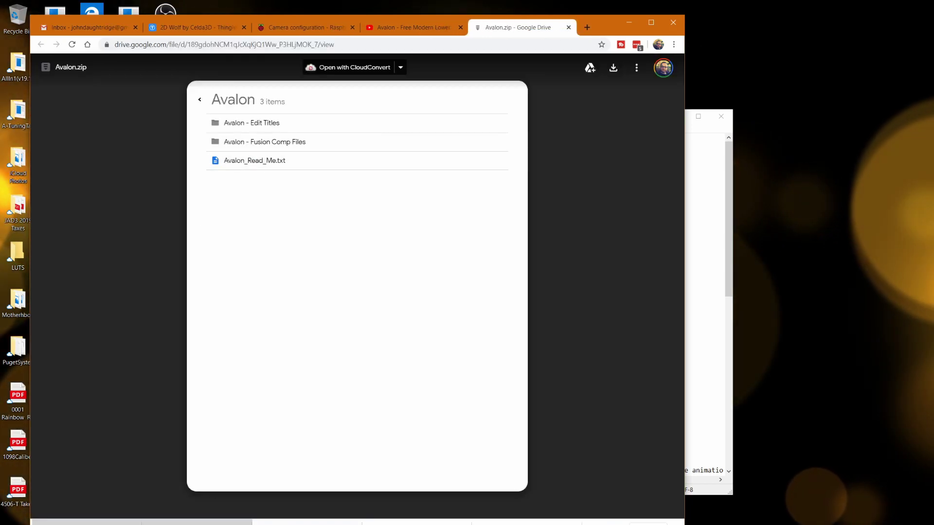
mouse_move(273, 524)
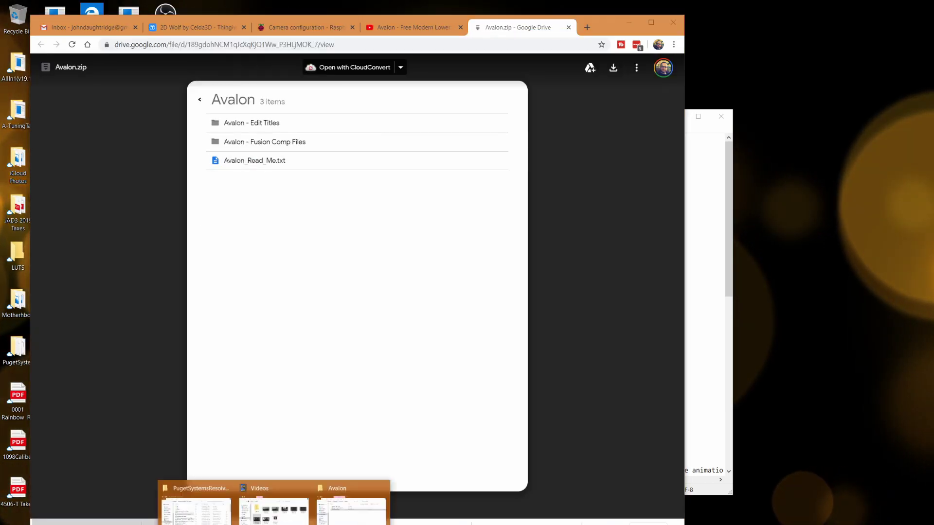
click(342, 516)
double_click(146, 122)
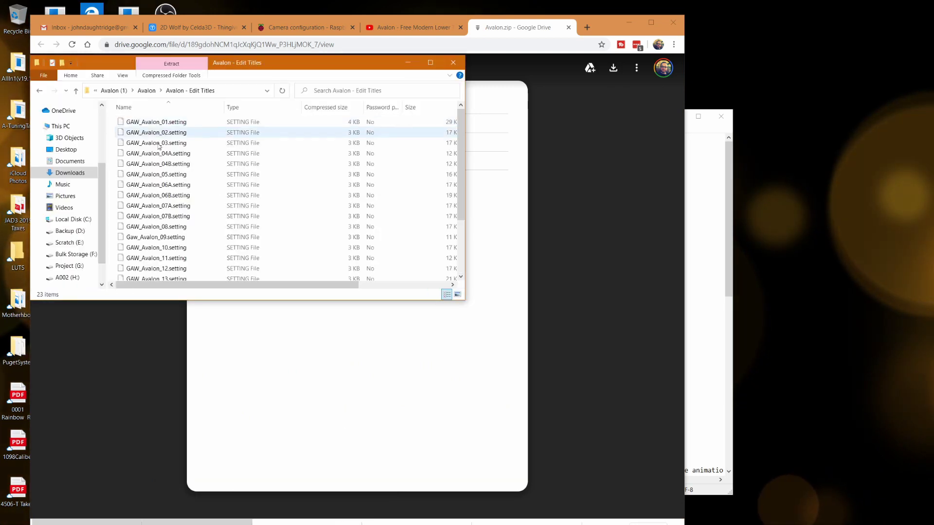
click(142, 90)
double_click(141, 121)
Open a second Explorer window on the same folder and set the two side by side.
mouse_move(275, 64)
mouse_down()
mouse_move(345, 93)
mouse_move(276, 60)
mouse_move(340, 179)
mouse_move(354, 94)
mouse_move(275, 51)
mouse_up()
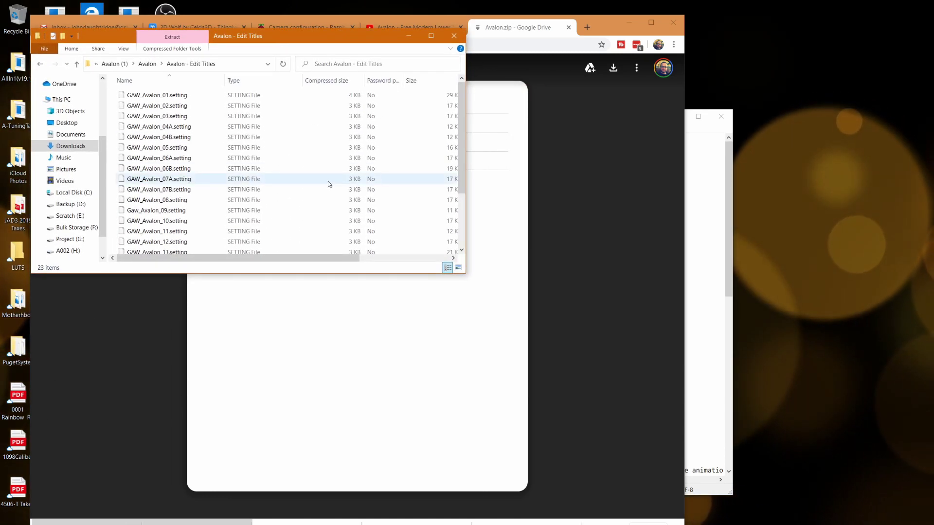
key(ctrl+n)
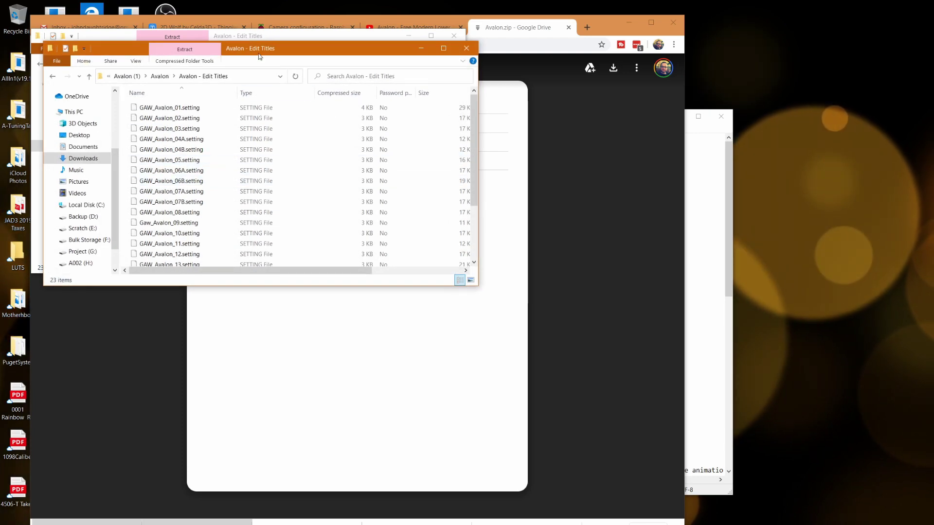
drag(259, 56, 479, 106)
Clear the address bar and copy the Windows titles install path from the Avalon read-me.
click(479, 135)
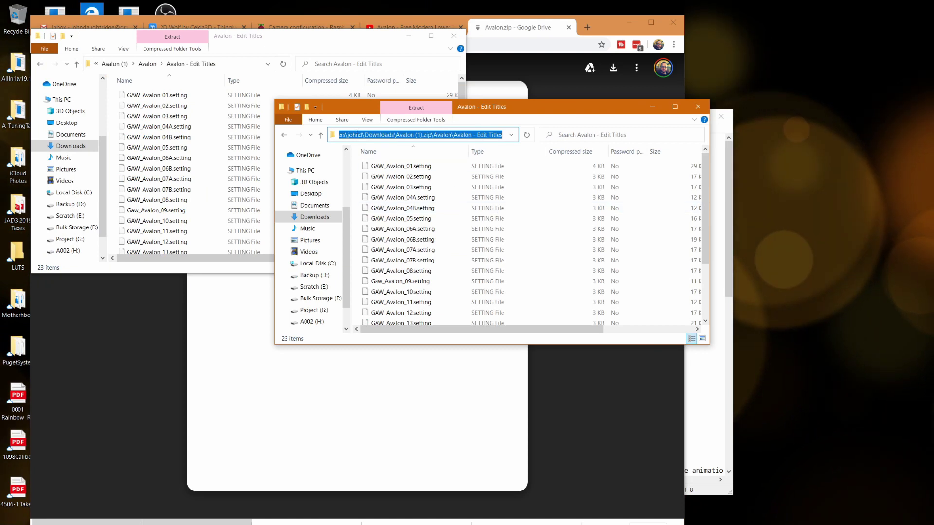
double_click(354, 136)
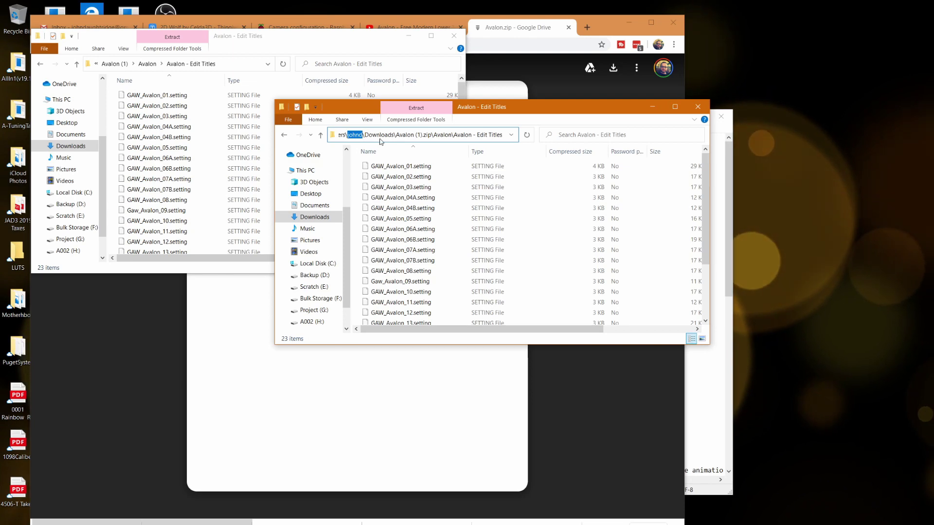
key(ctrl+a)
key(BackSpace)
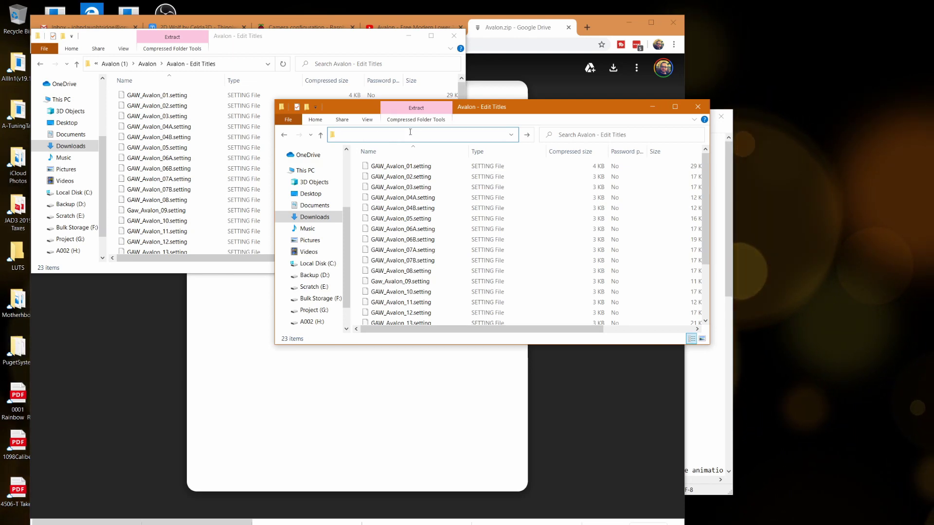
key(alt+Tab)
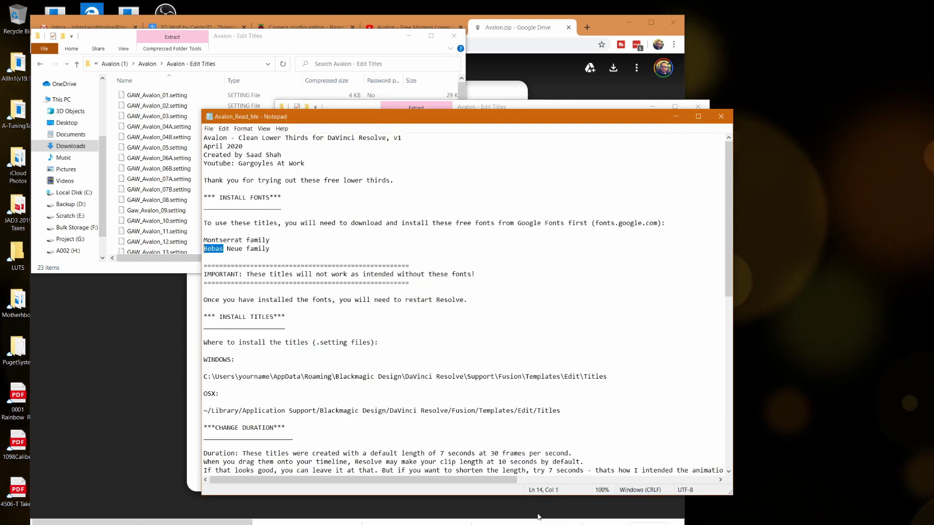
drag(486, 113, 271, 38)
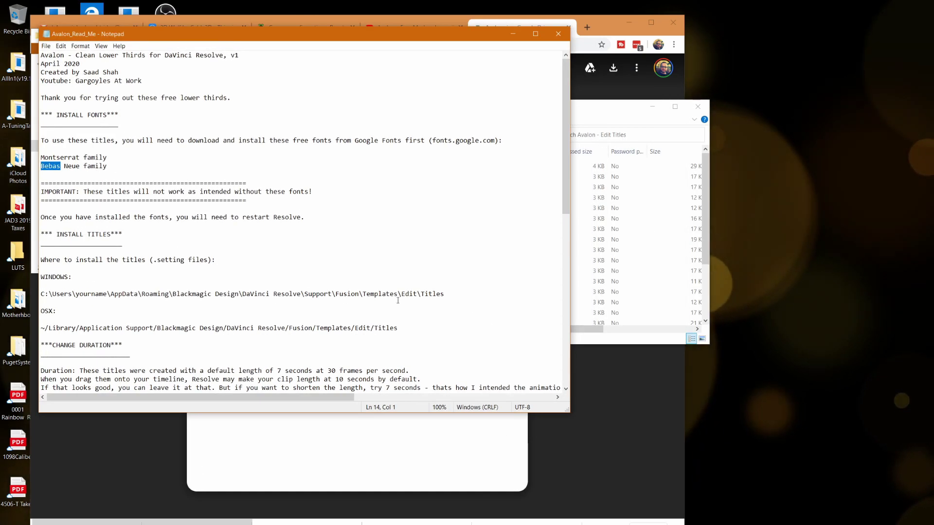
drag(445, 294, 39, 291)
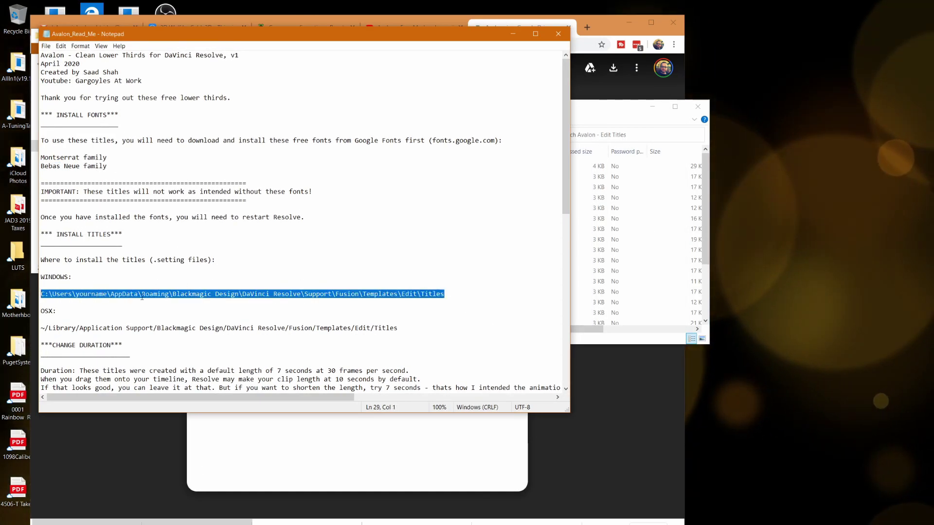
Paste that path, replace 'yourname' with the Windows user name, and go to the Titles folder.
click(589, 141)
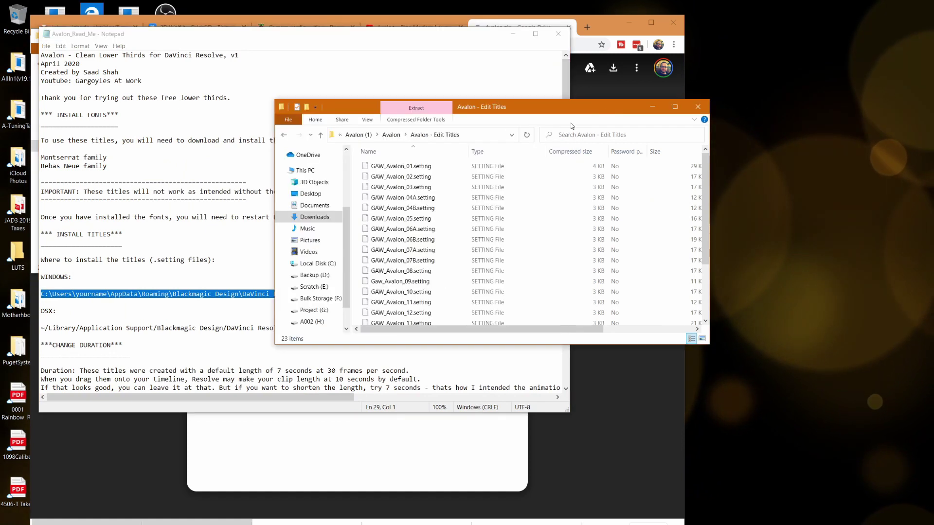
click(486, 135)
key(ctrl+v)
click(362, 137)
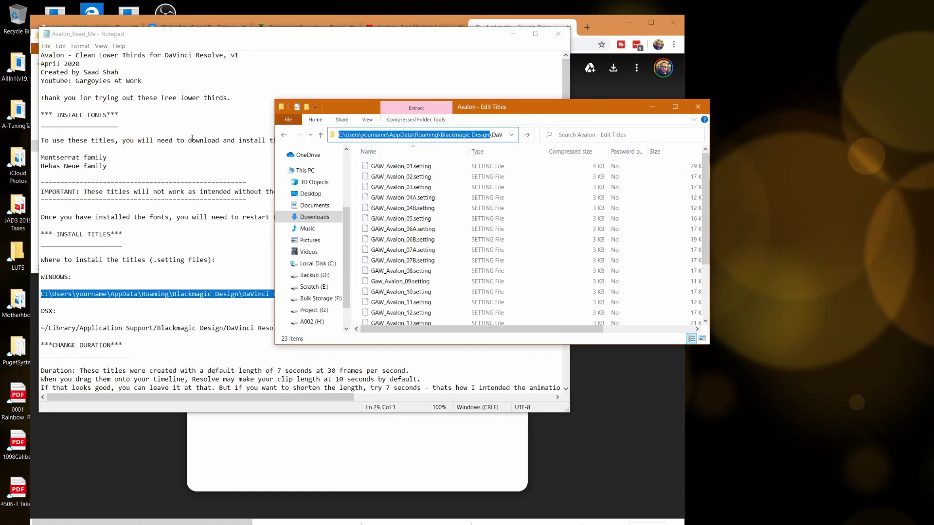
click(369, 137)
double_click(368, 135)
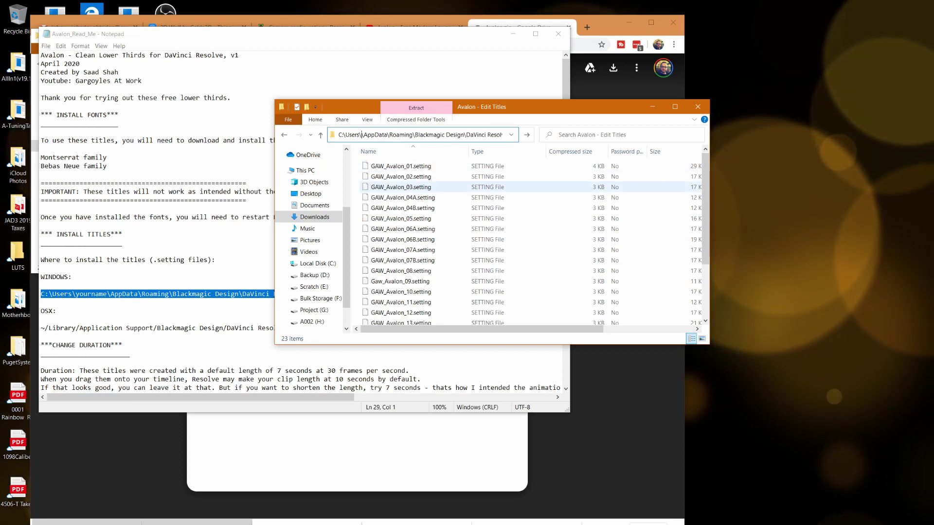
text(johnd)
key(Return)
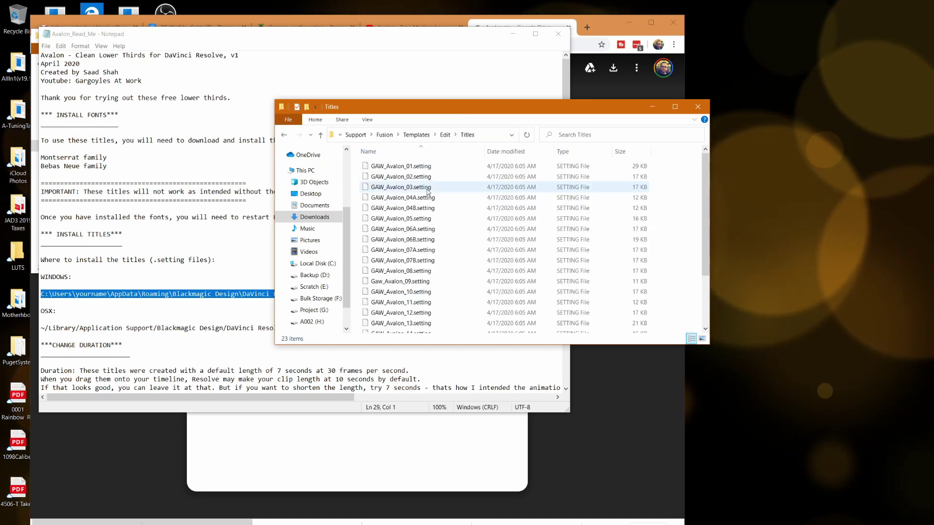
Close the read-me and copy all 23 Avalon .setting files into the Resolve Titles folder.
scroll(423, 182, down, 2)
scroll(423, 182, up, 2)
click(511, 37)
click(510, 37)
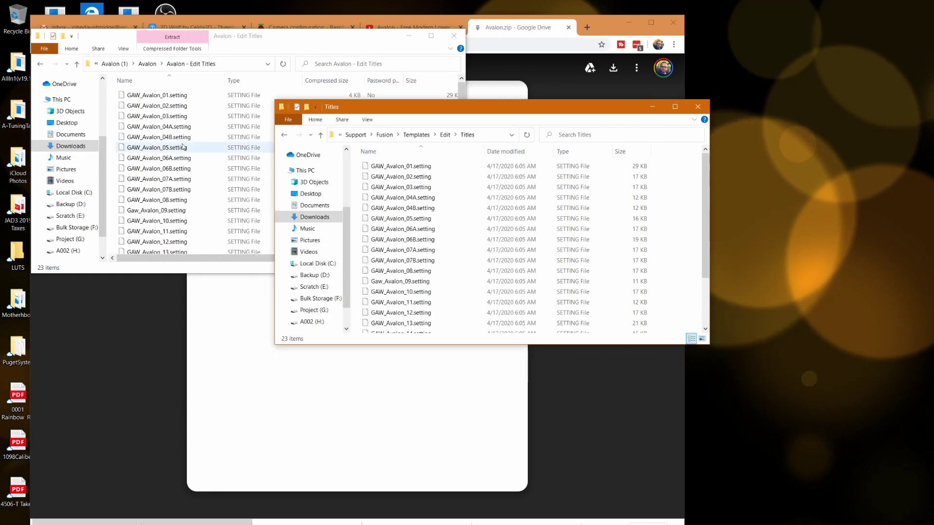
click(160, 97)
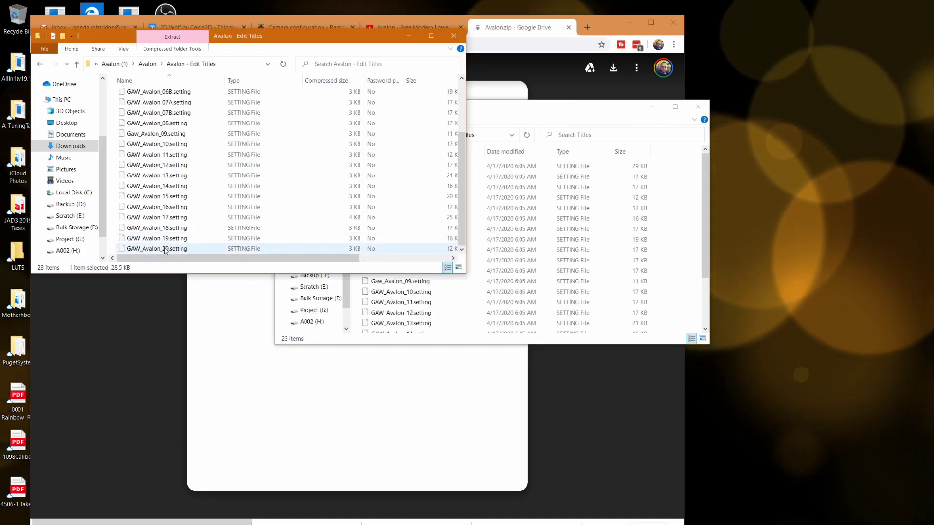
key(ctrl+a)
drag(169, 247, 482, 291)
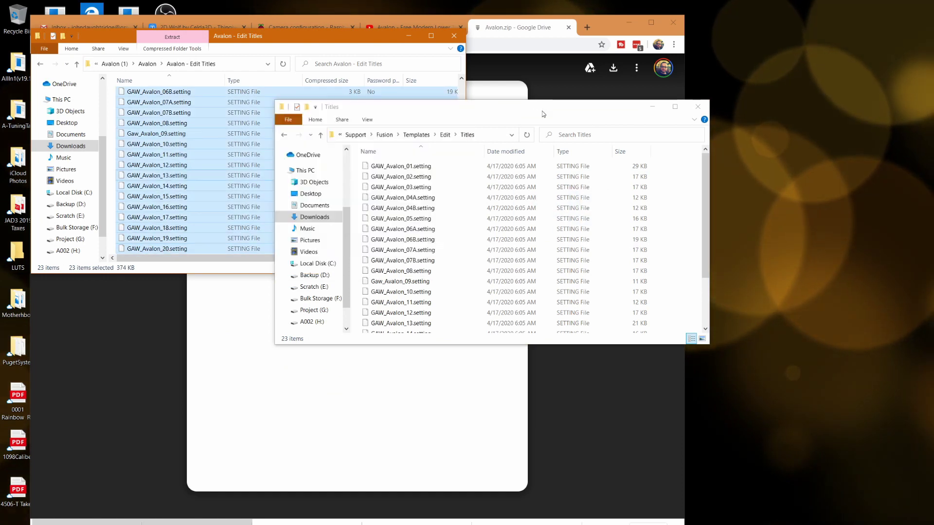
Close both Explorer windows and the Avalon.zip Drive tab, then launch DaVinci Resolve.
click(505, 135)
key(ctrl+c)
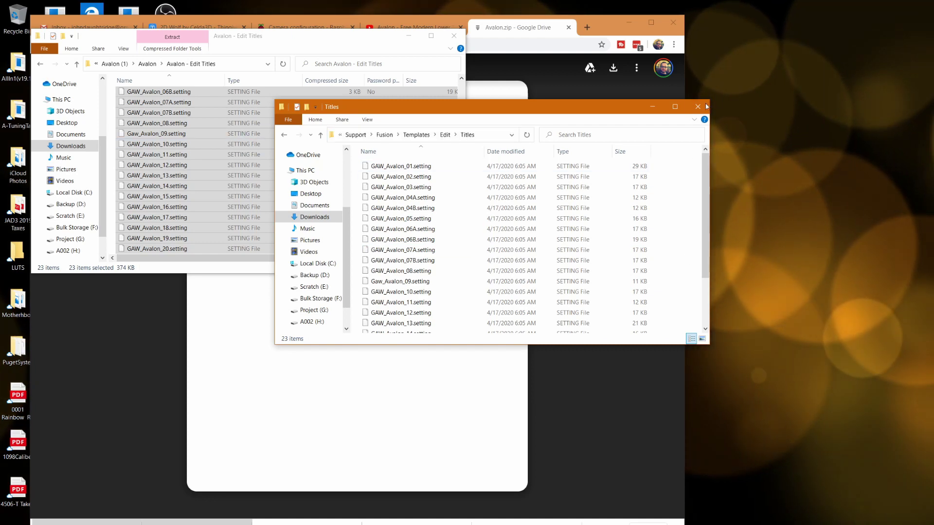
click(697, 107)
click(458, 40)
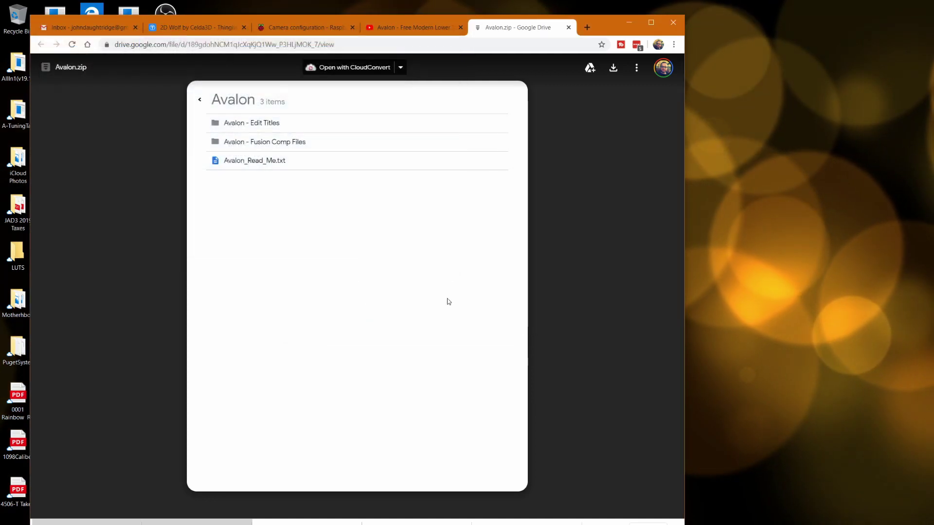
click(569, 29)
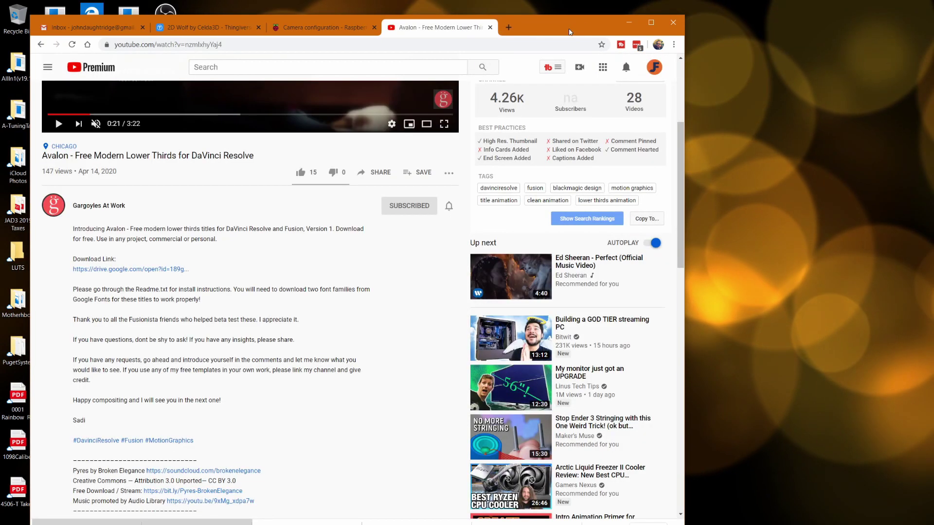
click(629, 22)
double_click(60, 268)
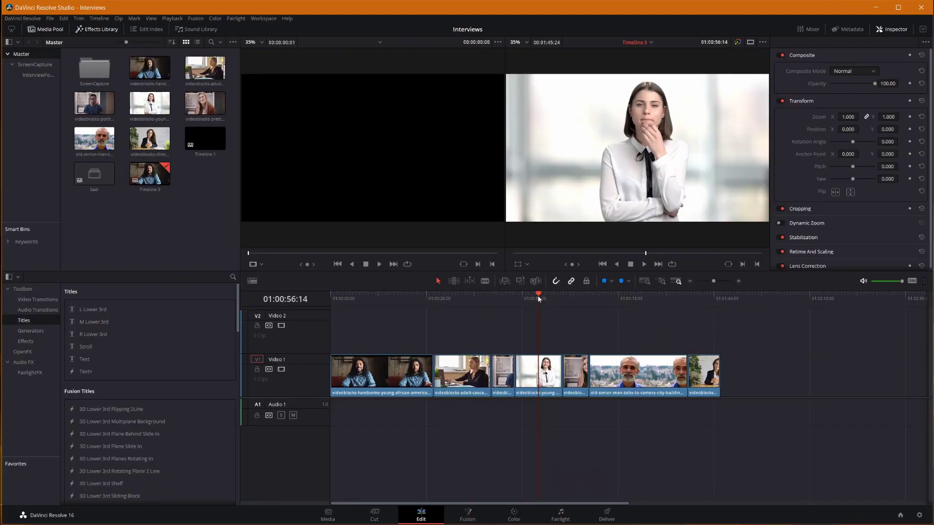
Drag GAW_Avalon_02 from Effects Library Titles onto Video 2 above the woman's clip and select it.
drag(538, 298, 529, 295)
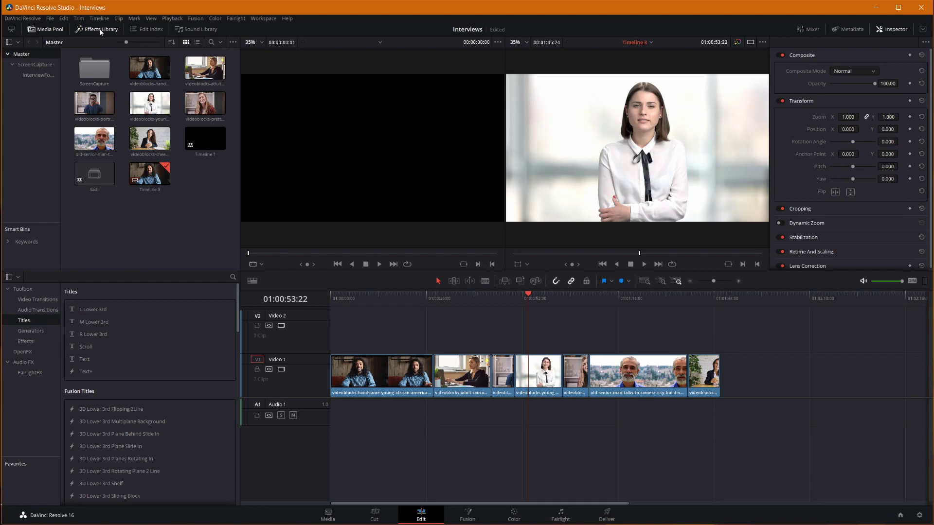
click(100, 30)
click(99, 30)
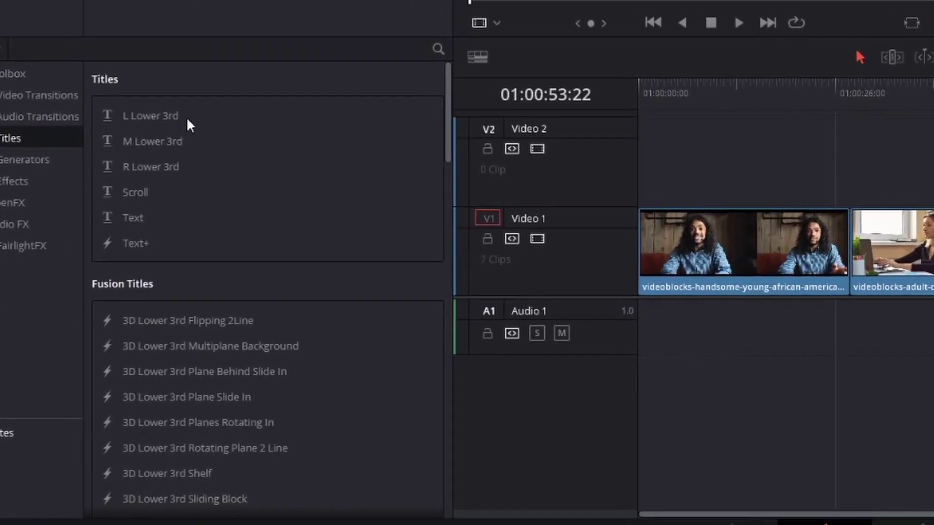
right_click(304, 345)
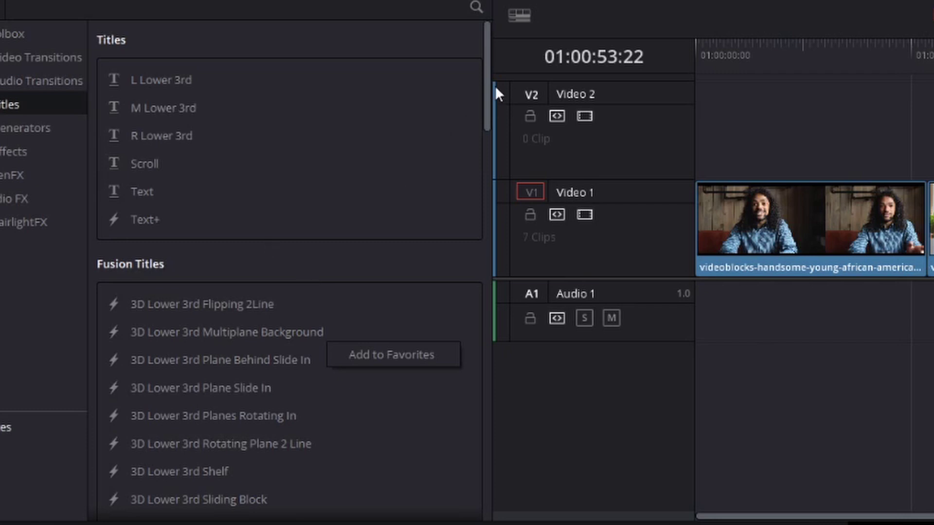
click(486, 75)
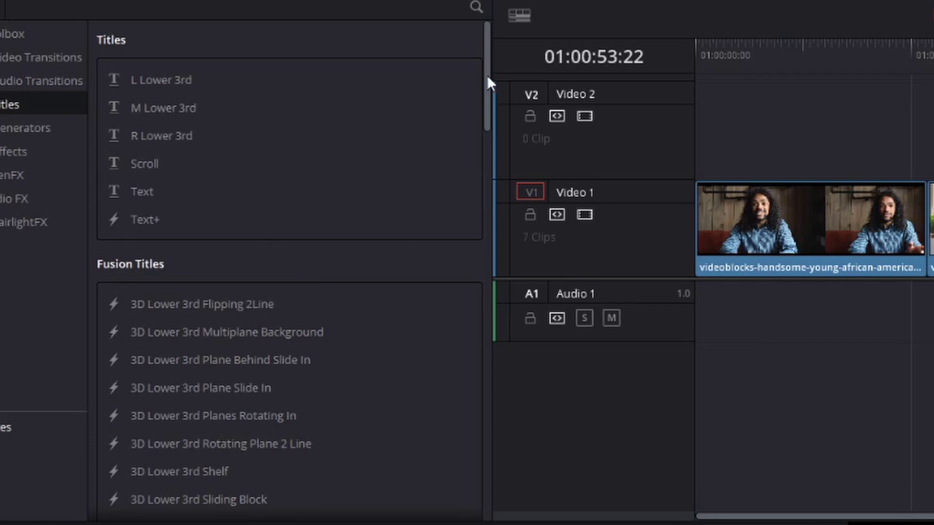
drag(487, 75, 494, 273)
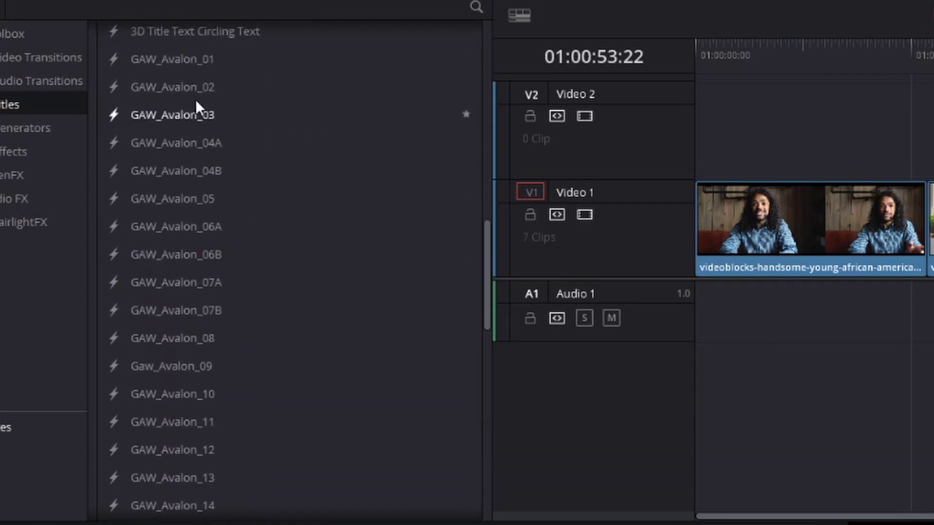
drag(182, 87, 933, 146)
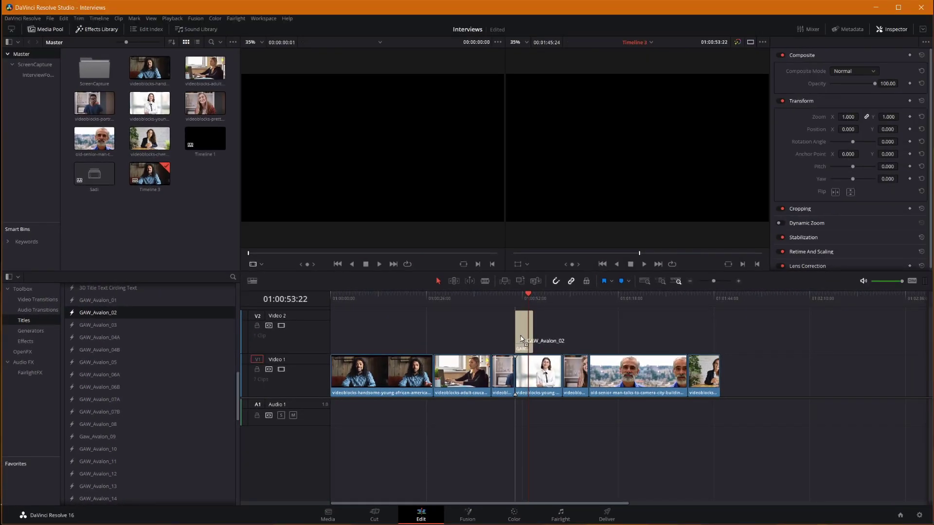
click(518, 294)
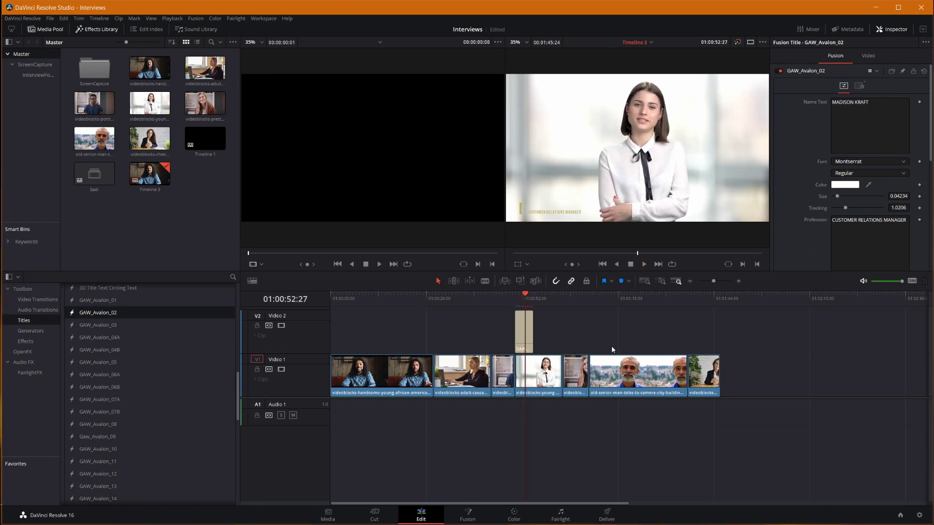
click(867, 163)
click(856, 334)
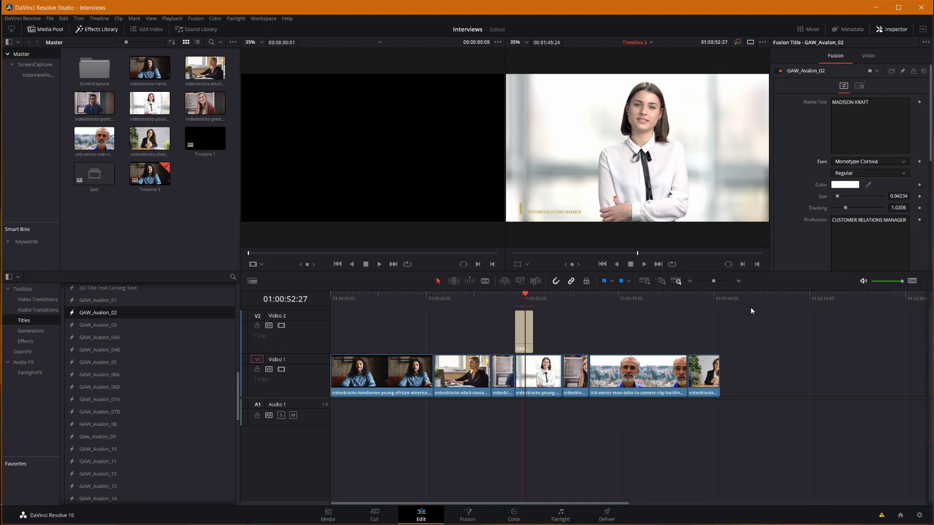
key(Up)
key(space)
key(space)
click(882, 162)
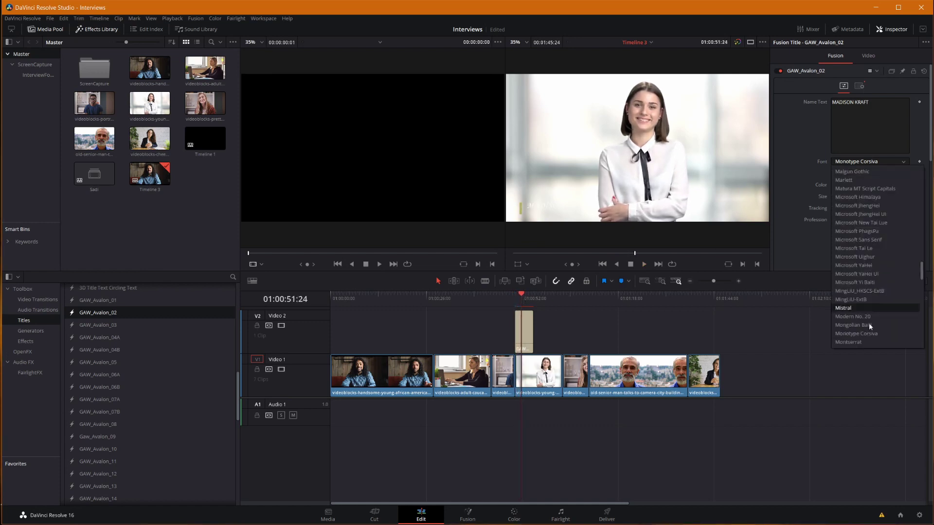
click(862, 342)
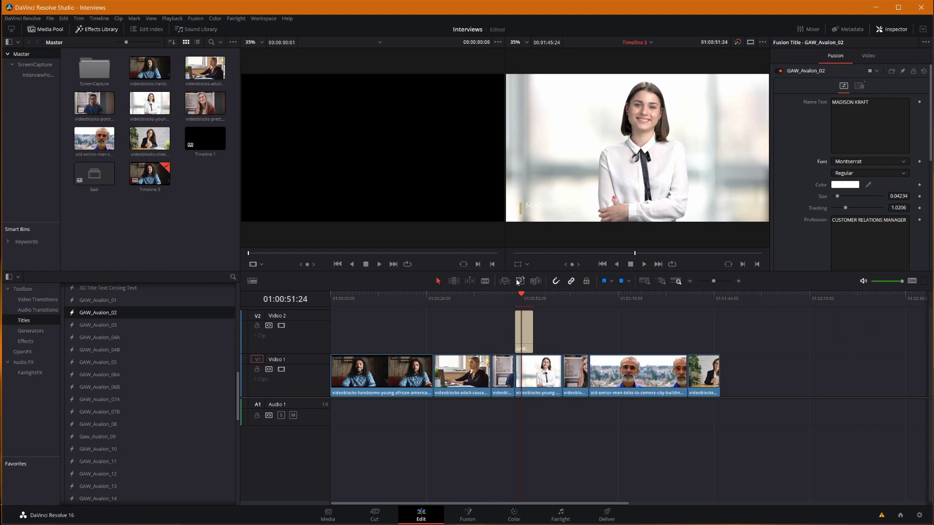
key(Up)
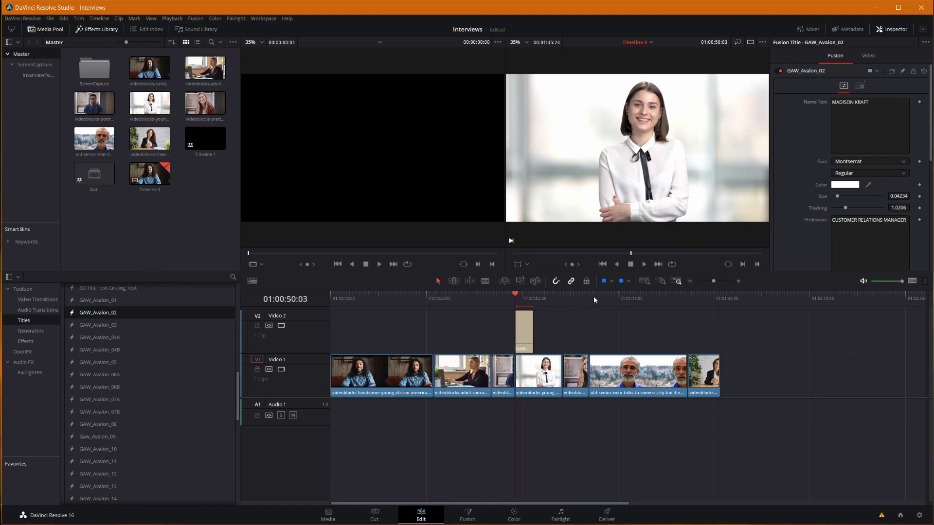
drag(530, 336, 346, 341)
click(339, 300)
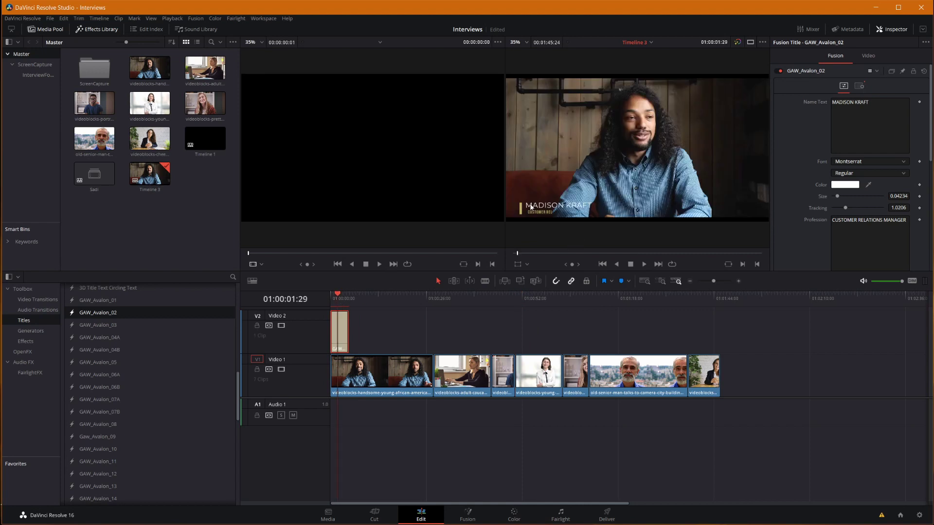
key(Up)
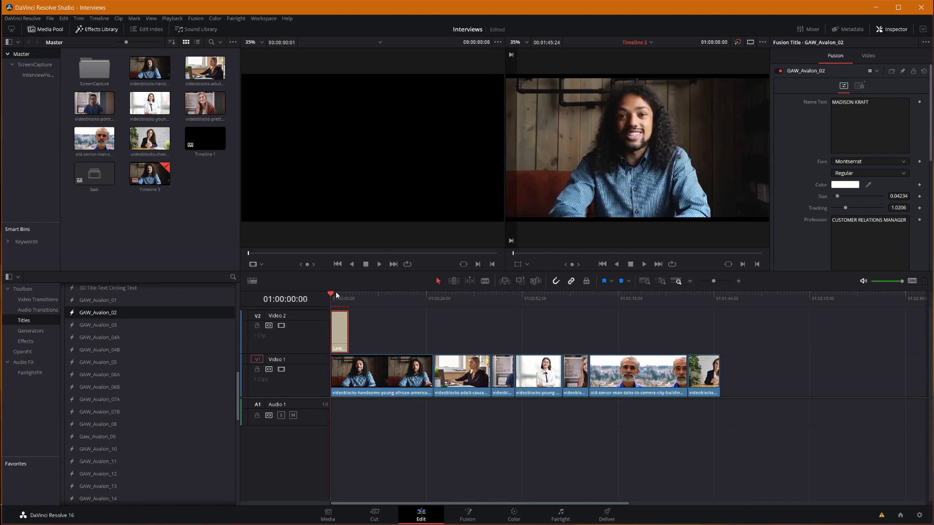
key(space)
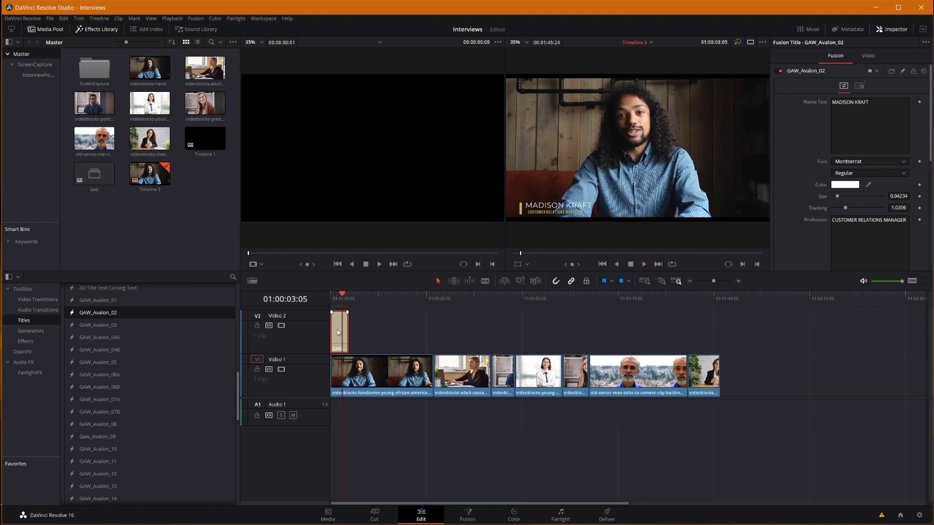
drag(338, 333, 524, 334)
Set the GAW_Avalon_02 text colour to black in the Inspector's Color dialog.
click(522, 297)
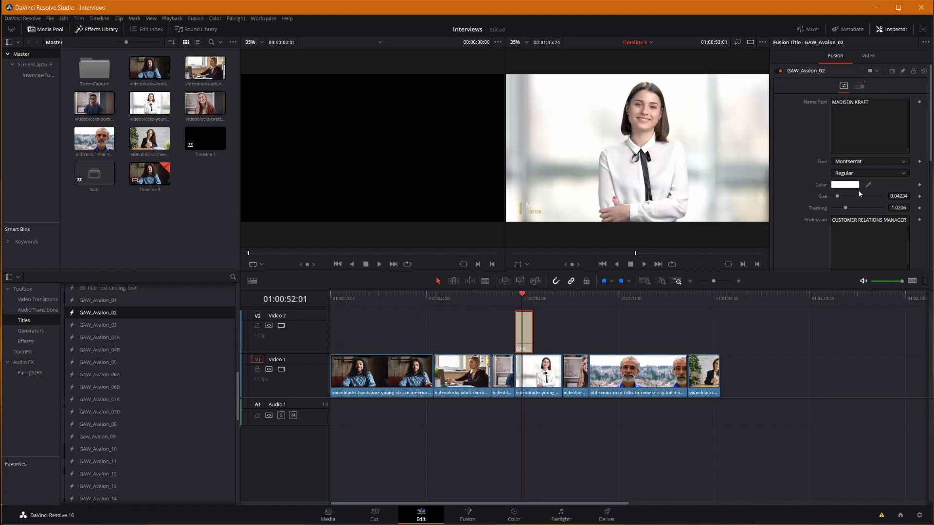
click(841, 186)
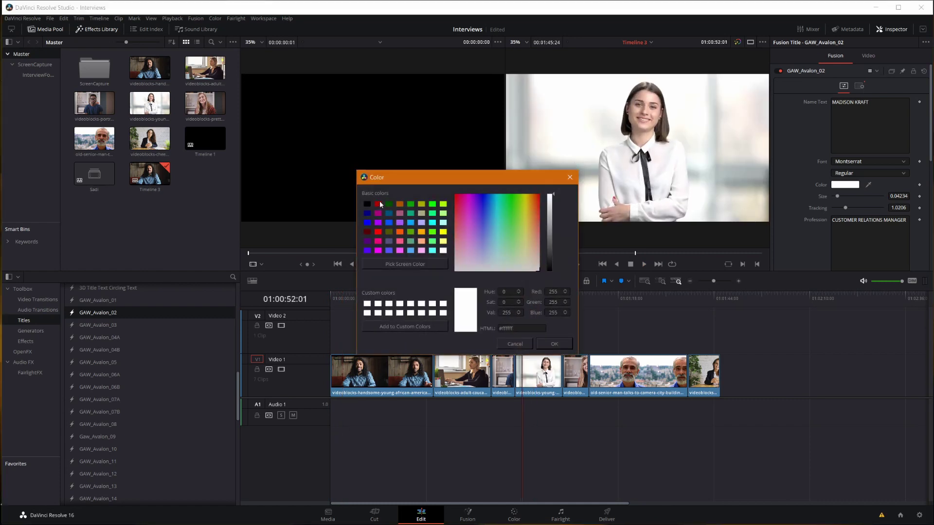
click(366, 204)
click(554, 344)
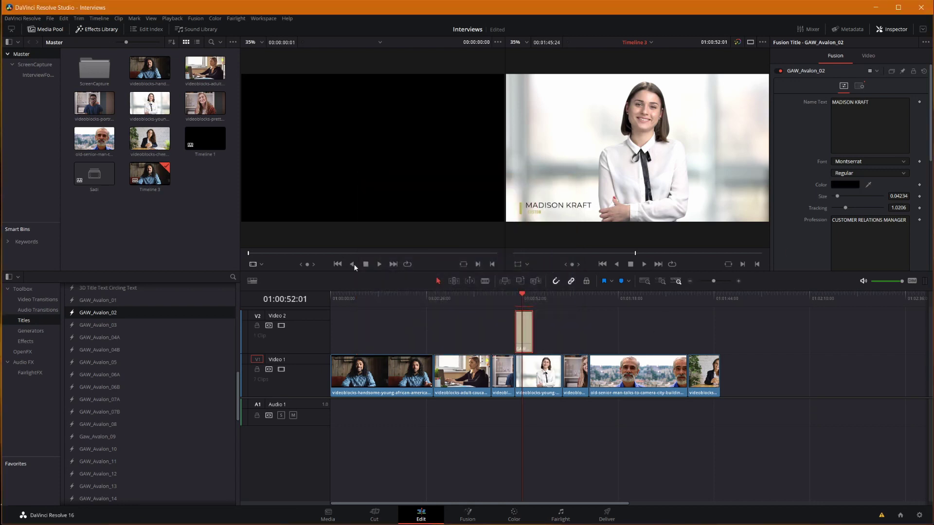
scroll(165, 399, down, 4)
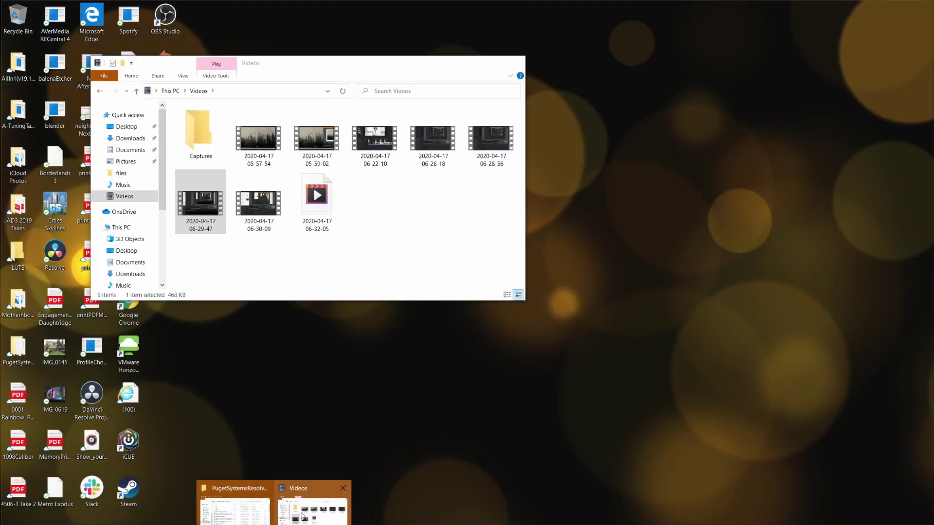
Browse Downloads to Avalon - Fusion Comp Files and adjust the Video 2 title clip's length.
click(313, 504)
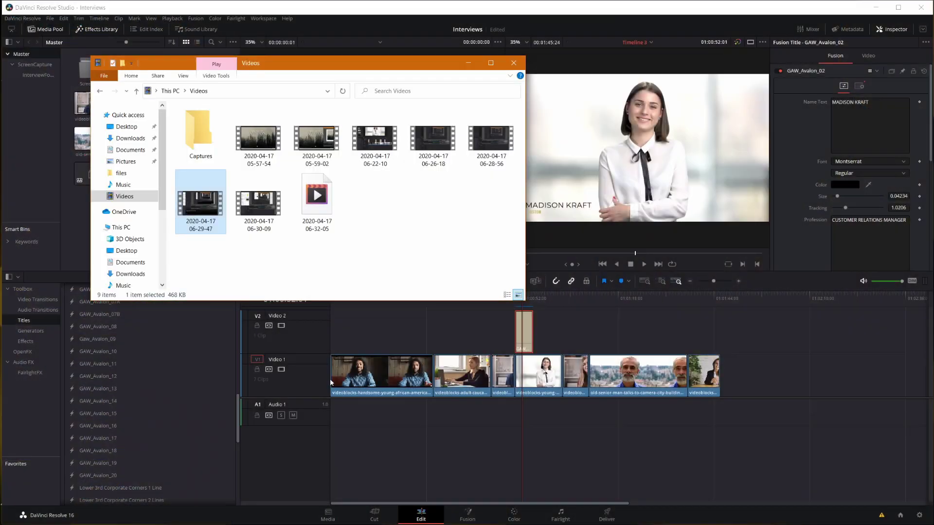
click(138, 139)
double_click(195, 155)
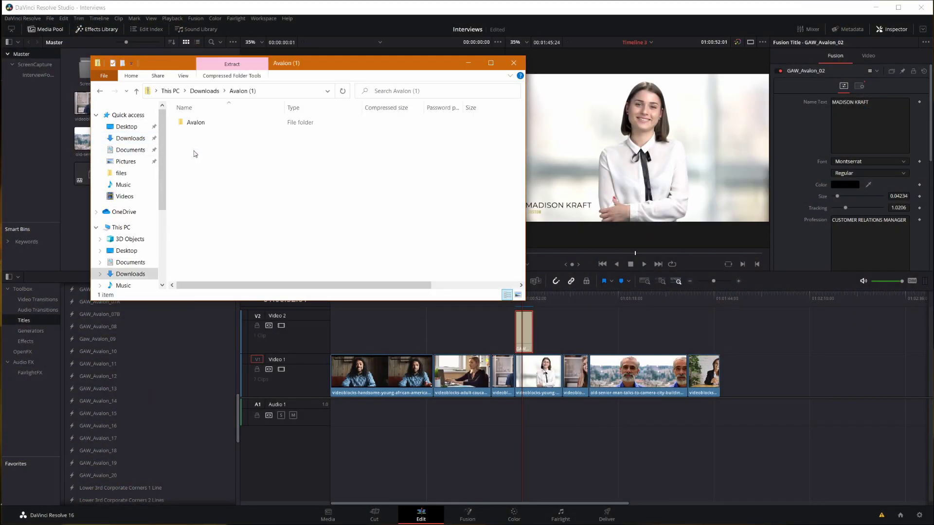
double_click(195, 122)
double_click(215, 134)
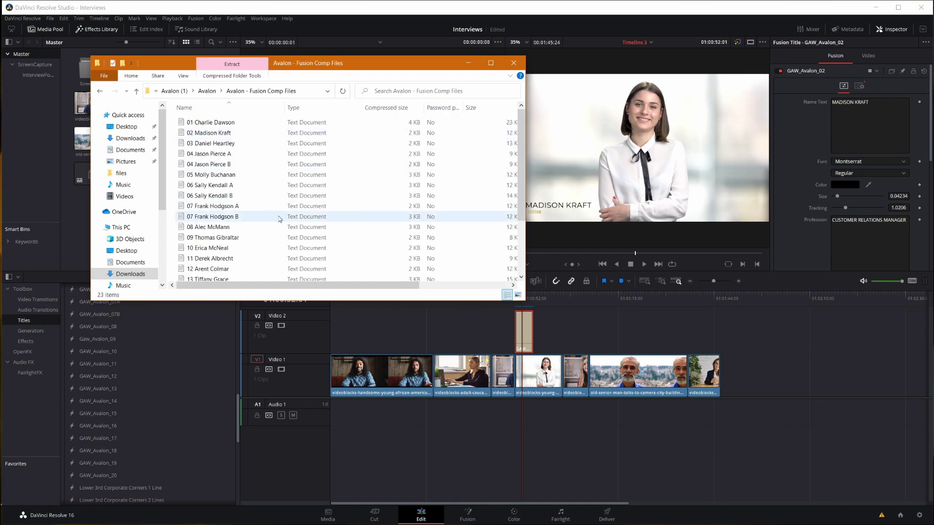
click(237, 123)
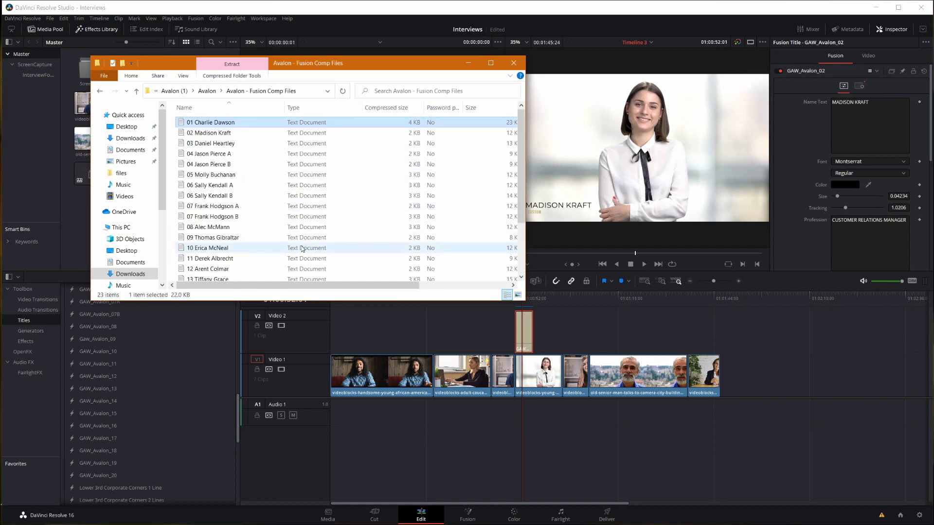
click(524, 330)
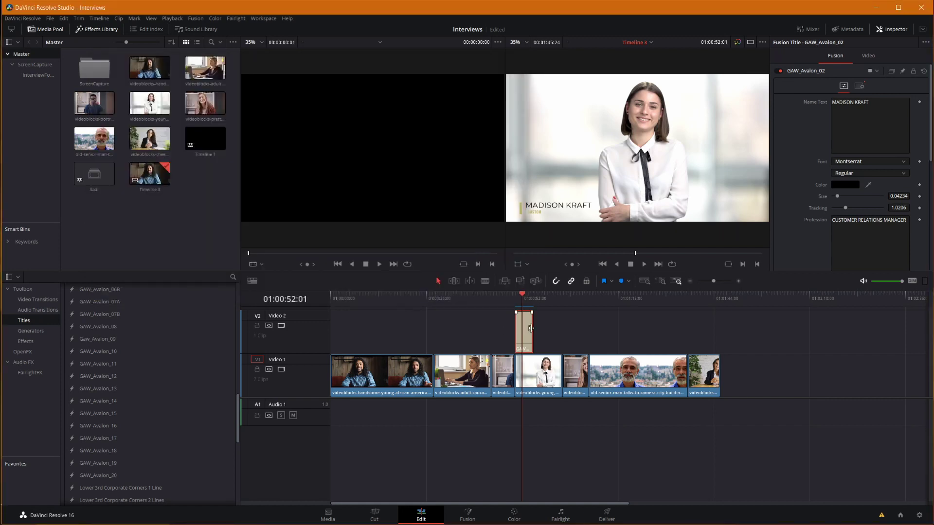
mouse_move(531, 328)
mouse_down()
mouse_move(582, 327)
mouse_move(534, 325)
mouse_up()
Open the second comp file as text, copy all its contents, and close it.
key(alt+Tab)
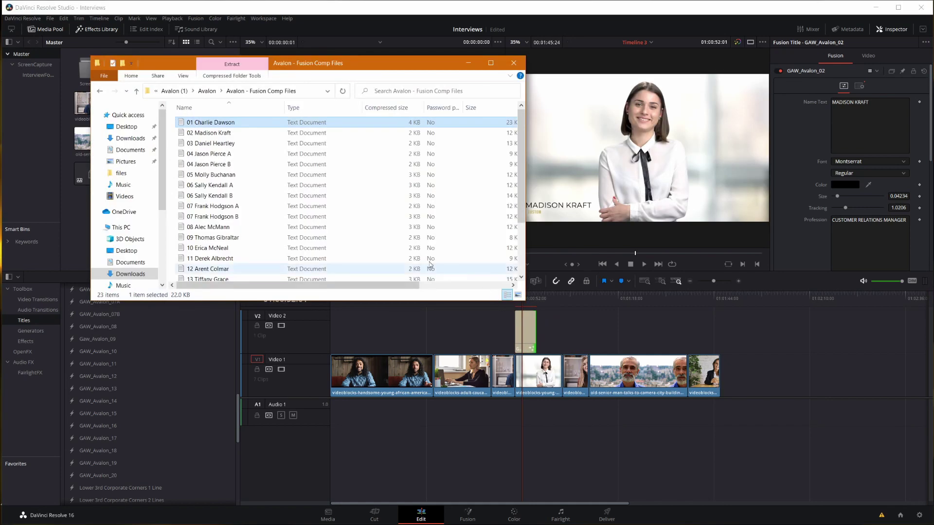
click(253, 133)
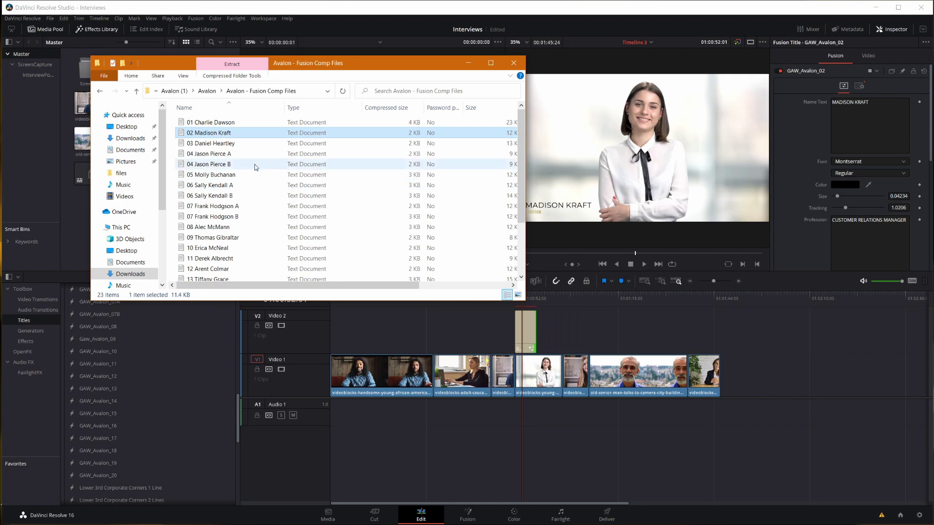
double_click(232, 133)
drag(398, 102, 215, 34)
key(ctrl+a)
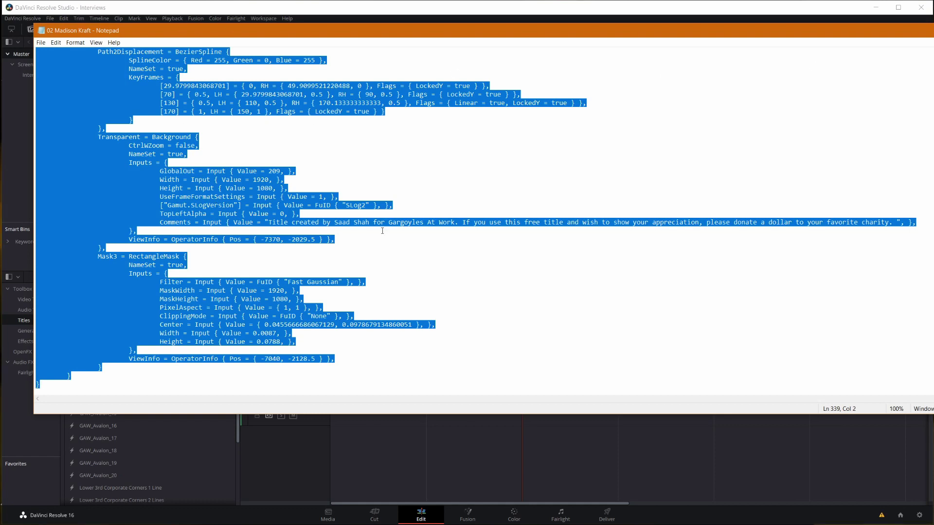
key(alt+F4)
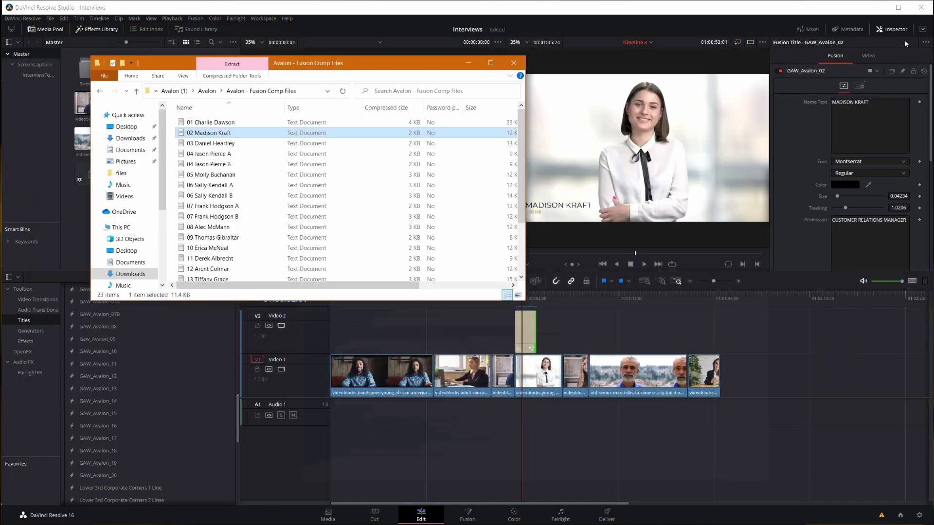
click(543, 331)
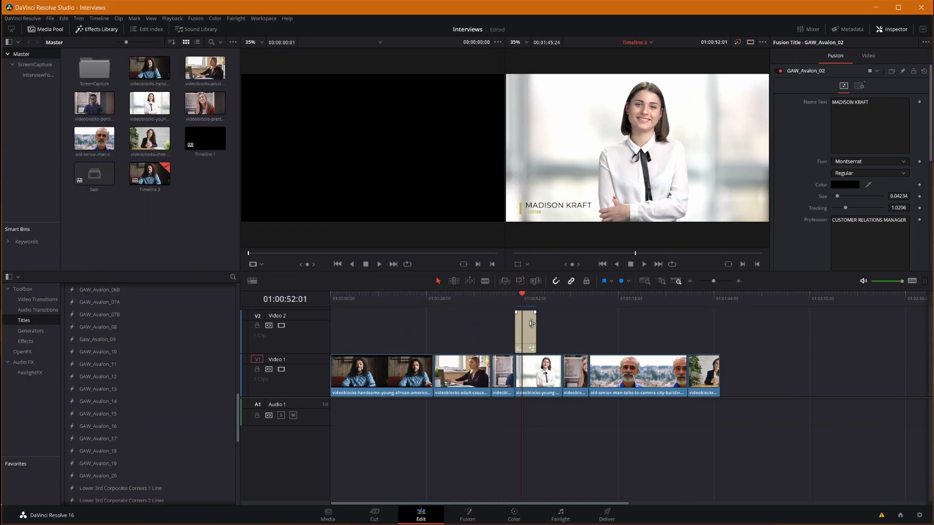
Paste the copied Avalon node chain into the title's Fusion node graph and bring it into view.
click(469, 515)
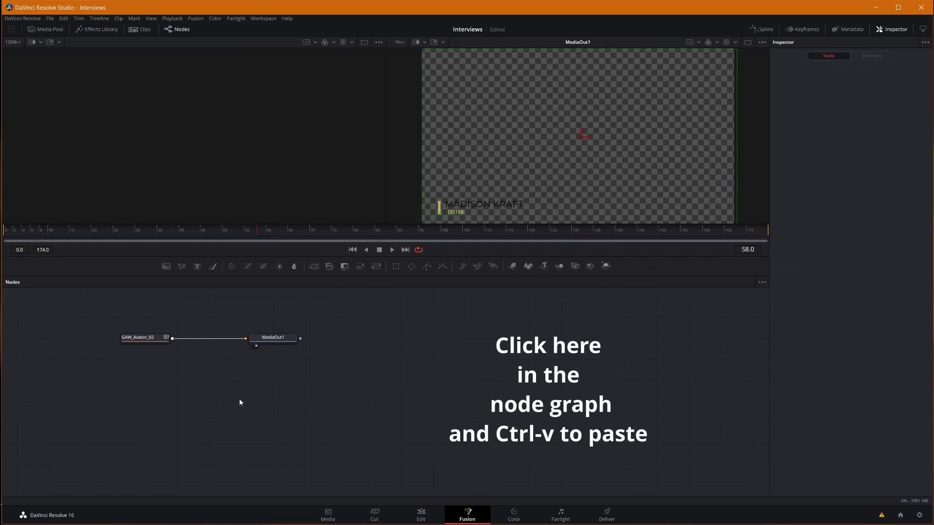
click(240, 401)
key(ctrl+v)
drag(150, 440, 448, 445)
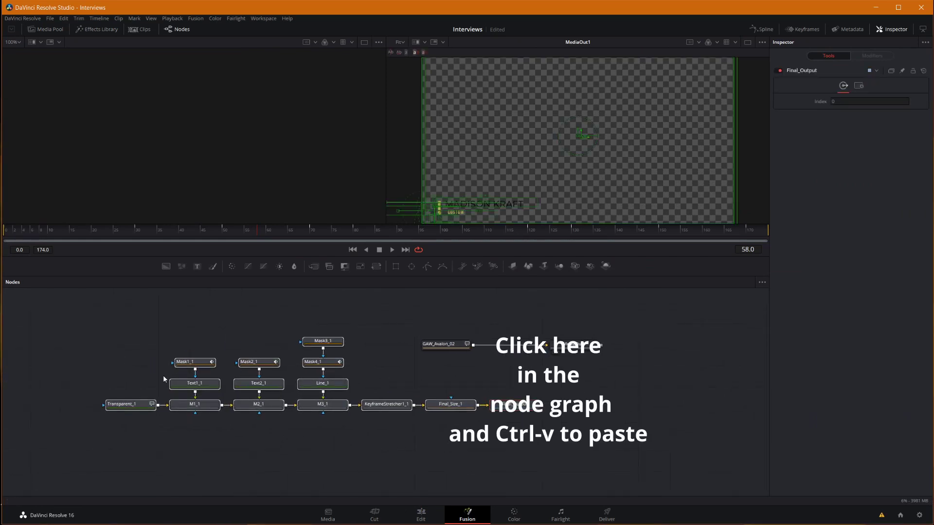
mouse_move(138, 404)
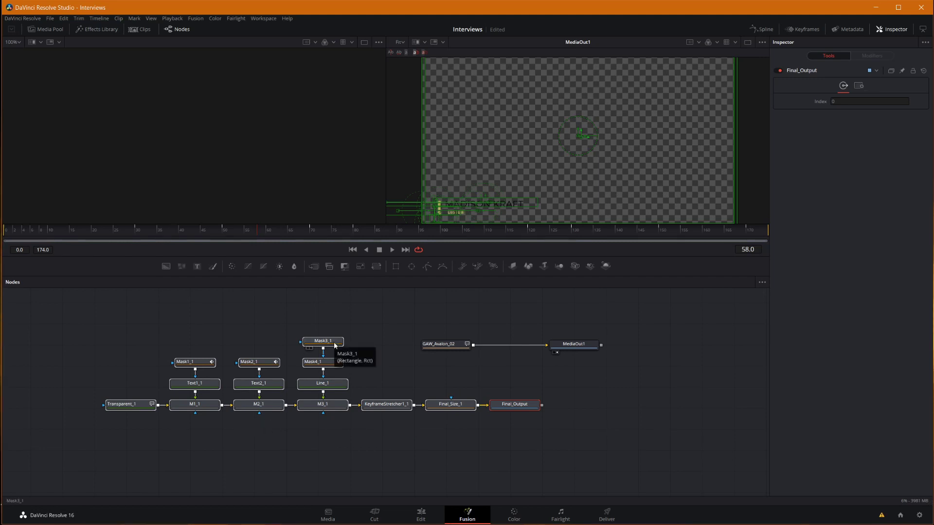
click(289, 436)
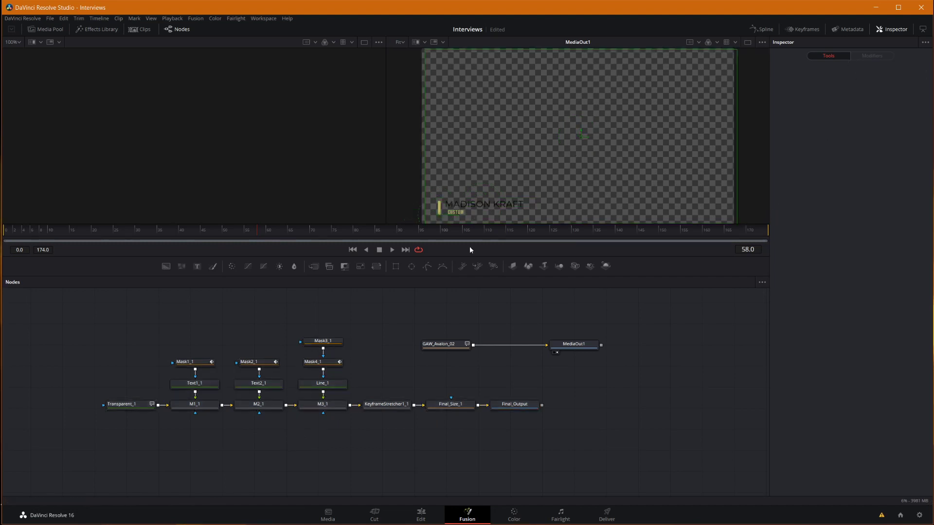
View Mask1_1 and the M3_1 merge, play the animation, then load Text1_1 into viewer 1.
click(200, 365)
key(1)
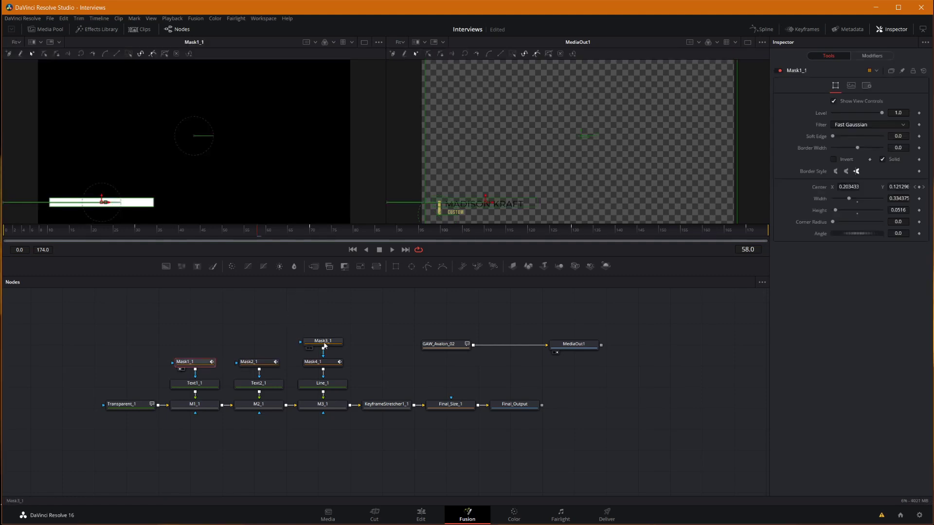
click(315, 408)
key(2)
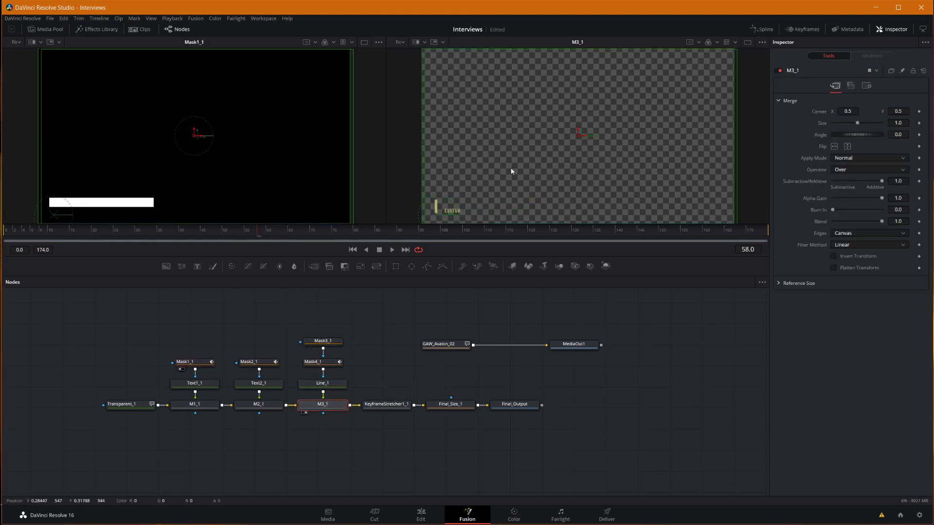
key(space)
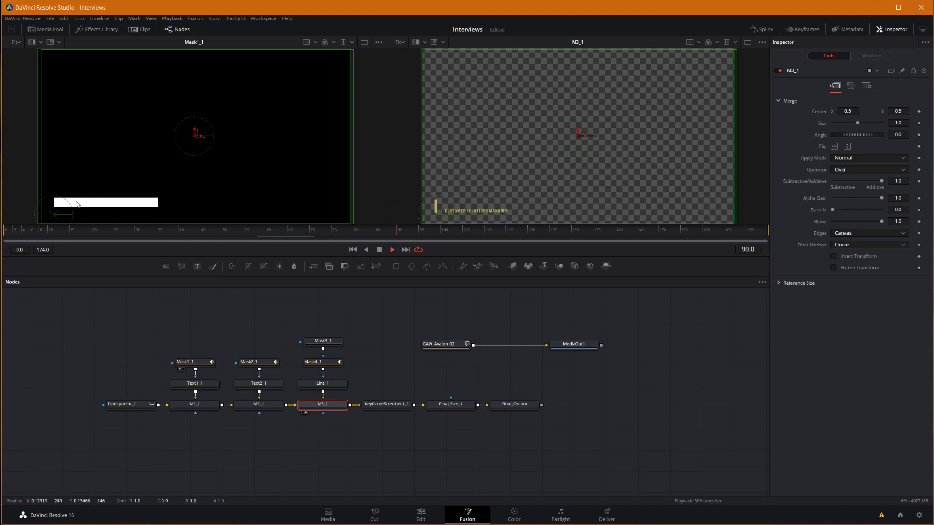
key(space)
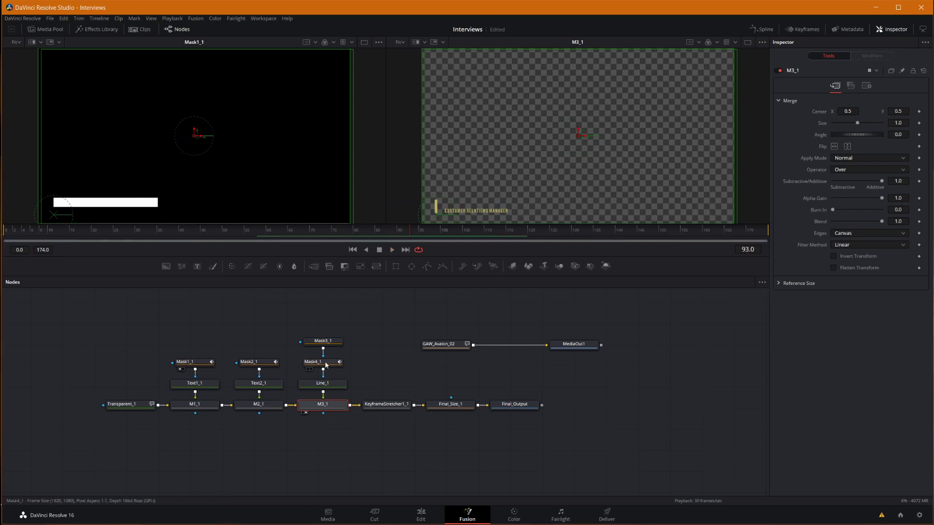
click(195, 383)
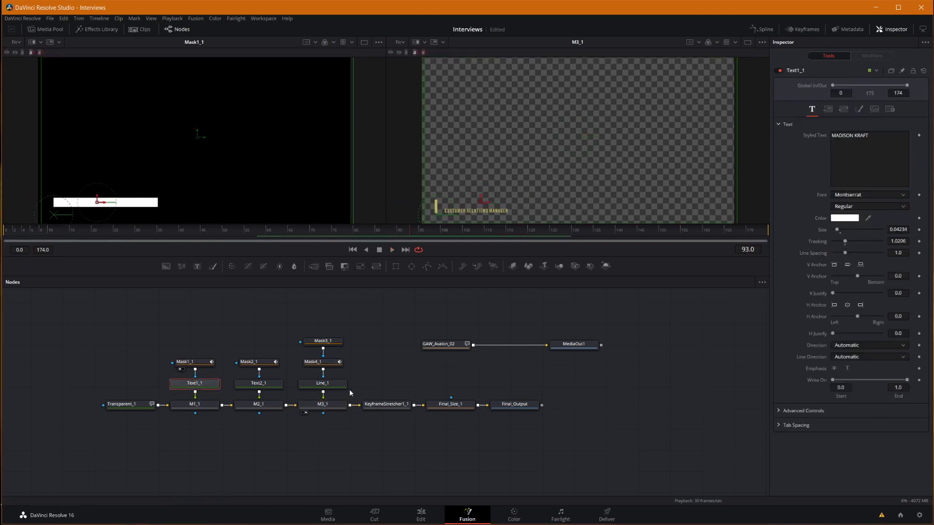
key(1)
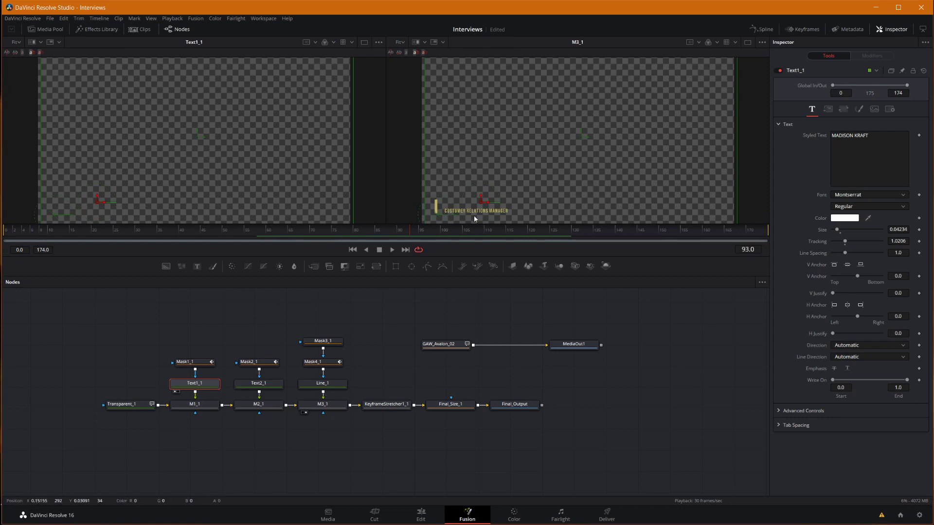
Return to the Edit page and stop the lower-third preview over the woman's clip.
click(439, 508)
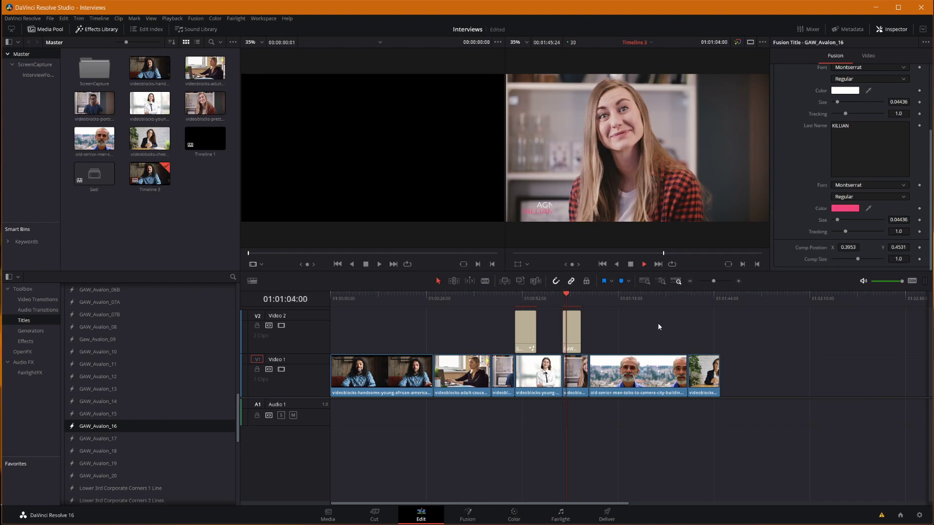
key(space)
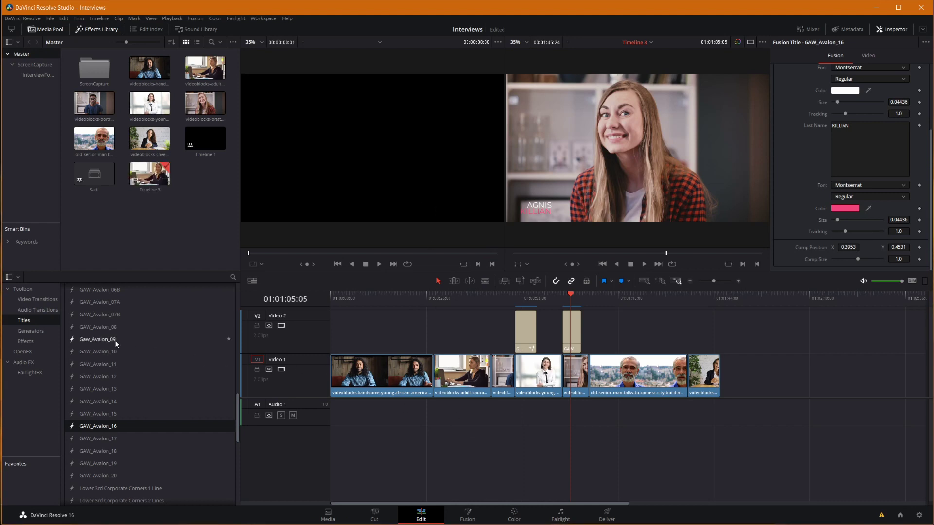
Place Gaw_Avalon_09 on Video 2 near 01:00:26 and play it briefly to preview.
drag(111, 340, 442, 306)
click(441, 306)
key(space)
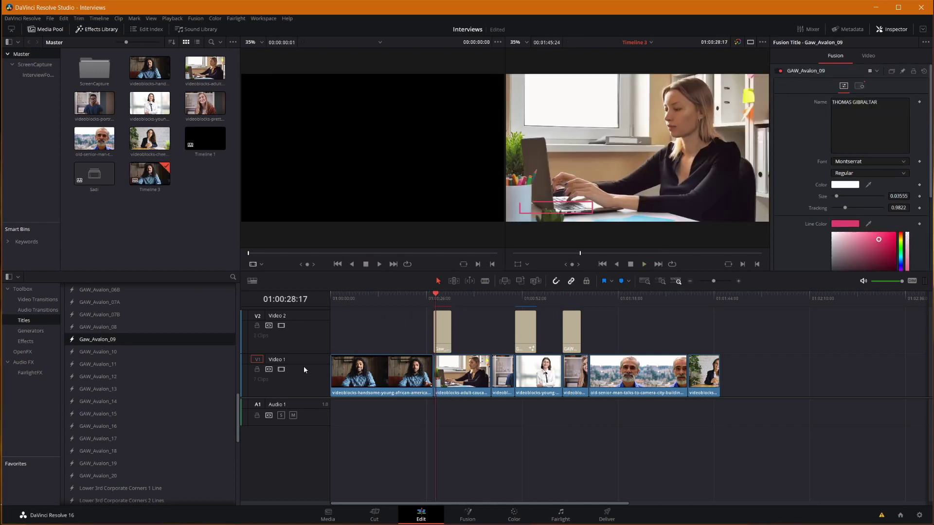
key(space)
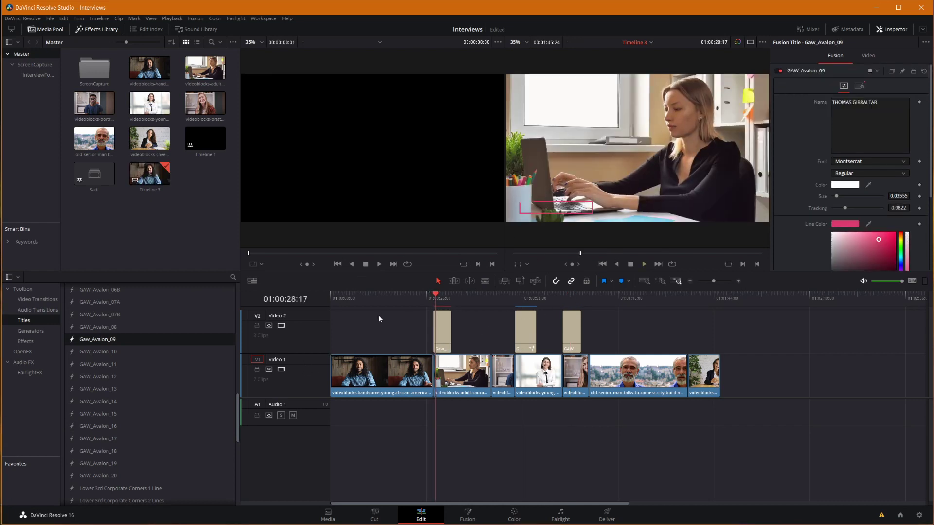